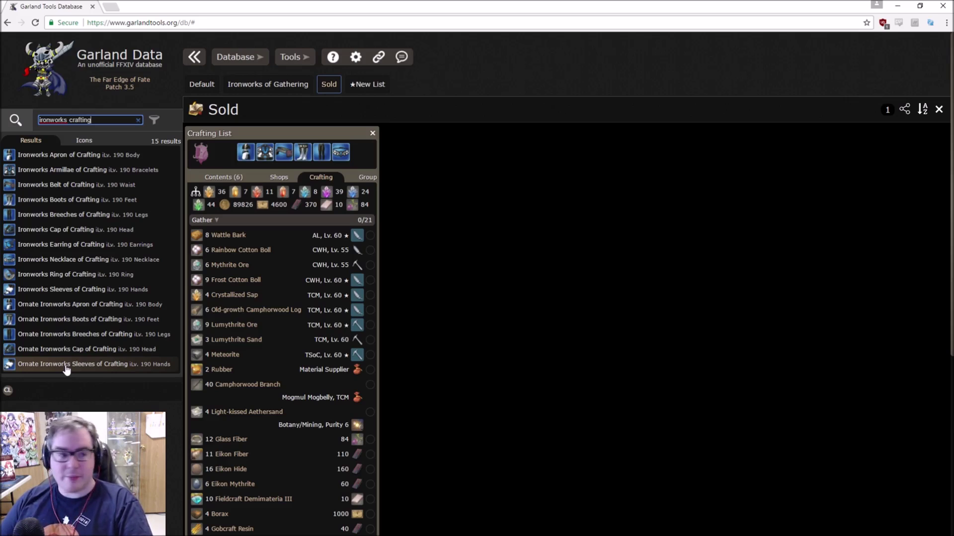
Scroll down the Sold list's Crafting tab to see its 21 gather and 8 craft materials
{"action": "scroll", "coordinate": [524, 254], "scroll_direction": "down", "scroll_amount": 2}
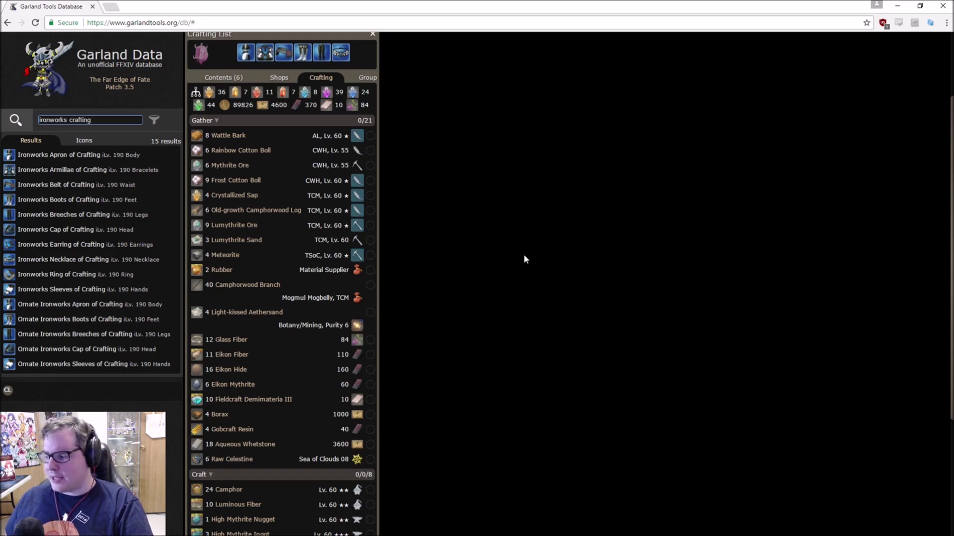
{"action": "scroll", "coordinate": [525, 258], "scroll_direction": "down", "scroll_amount": 2}
{"action": "scroll", "coordinate": [535, 271], "scroll_direction": "up", "scroll_amount": 4}
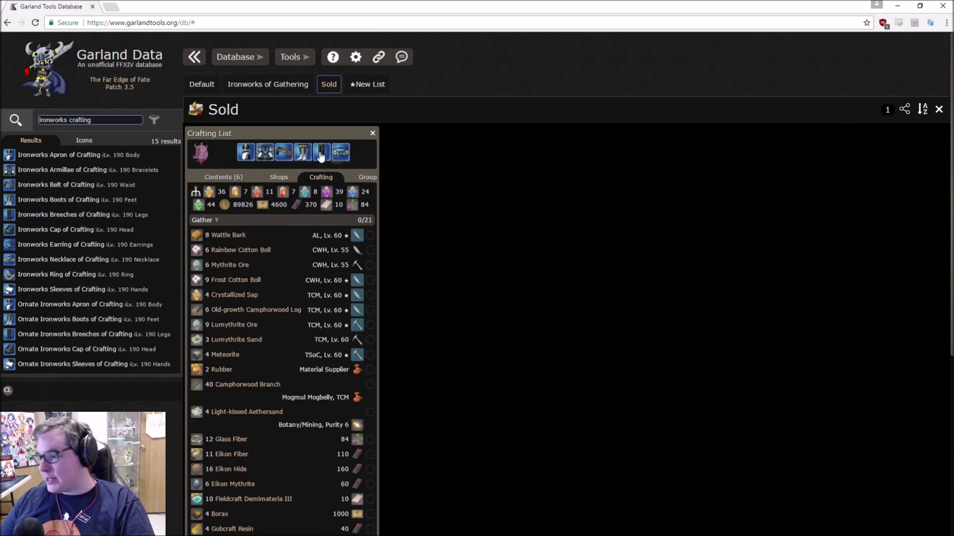
Search 'ironworks gathering' and open the Ironworks Belt of Gathering details
{"action": "left_click", "coordinate": [79, 120]}
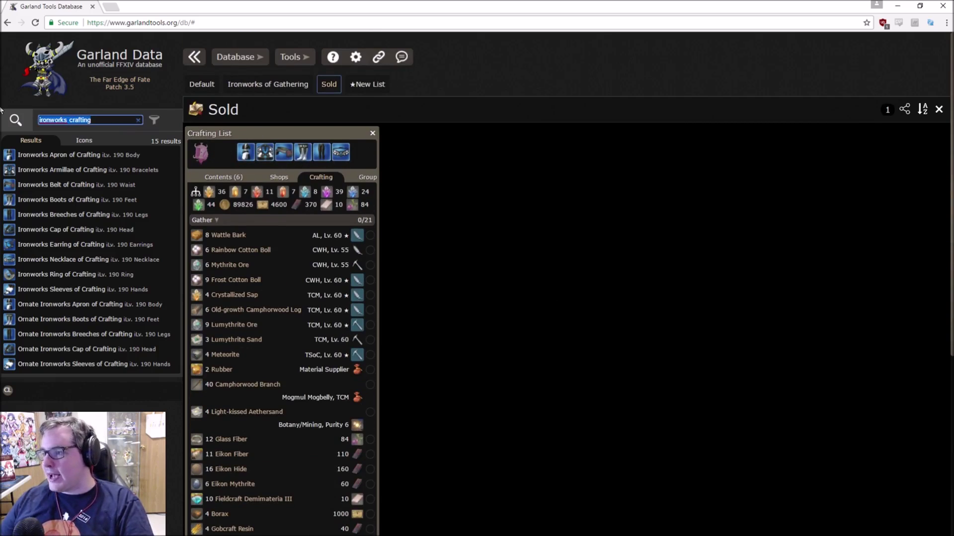
{"action": "key", "text": "BackSpace"}
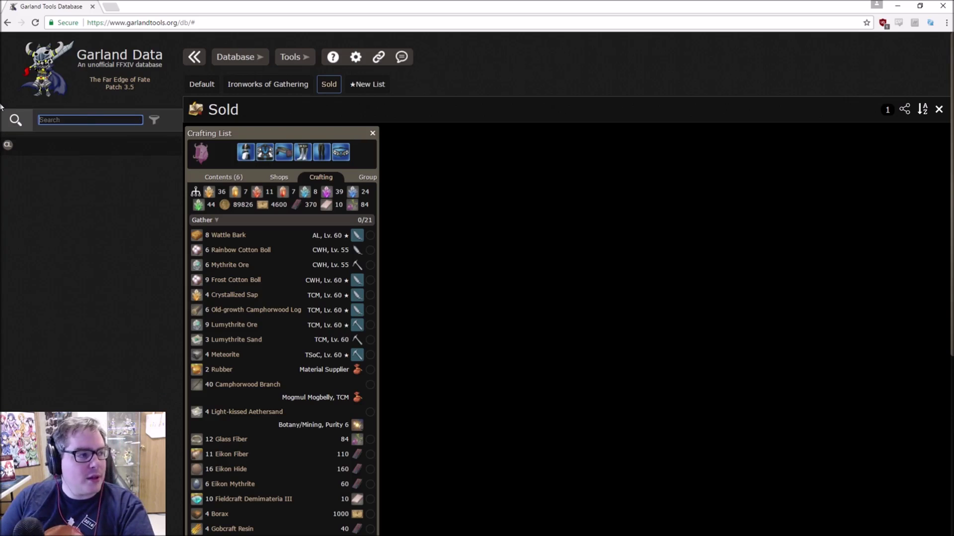
{"action": "type", "text": "iron"}
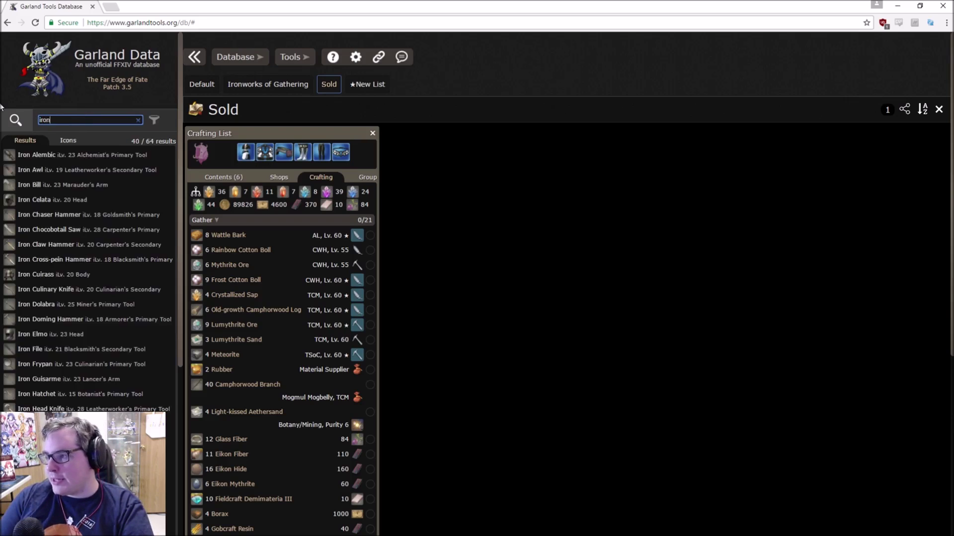
{"action": "type", "text": "works gathering"}
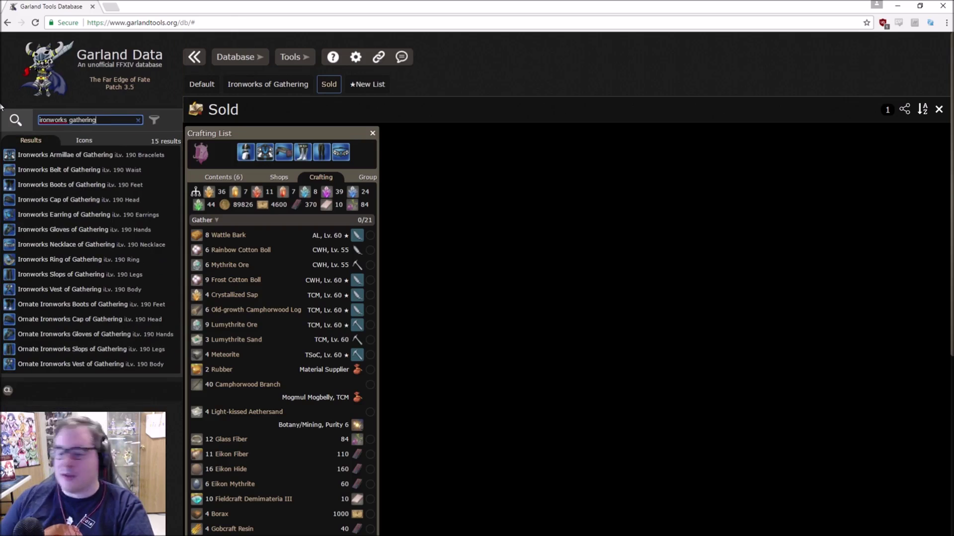
{"action": "left_click", "coordinate": [59, 169]}
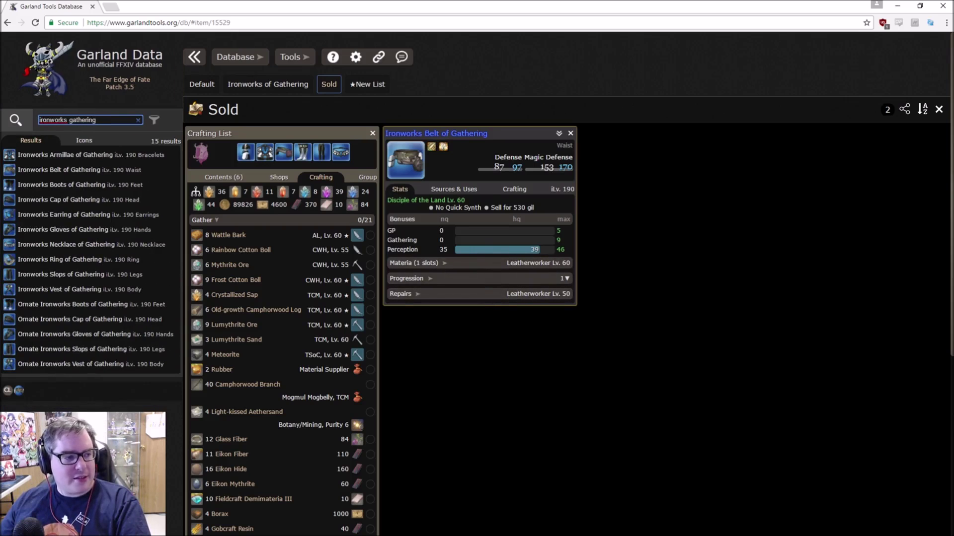
Review the belt's recipe, Grand Company source and desynthesis details
{"action": "left_click", "coordinate": [456, 190]}
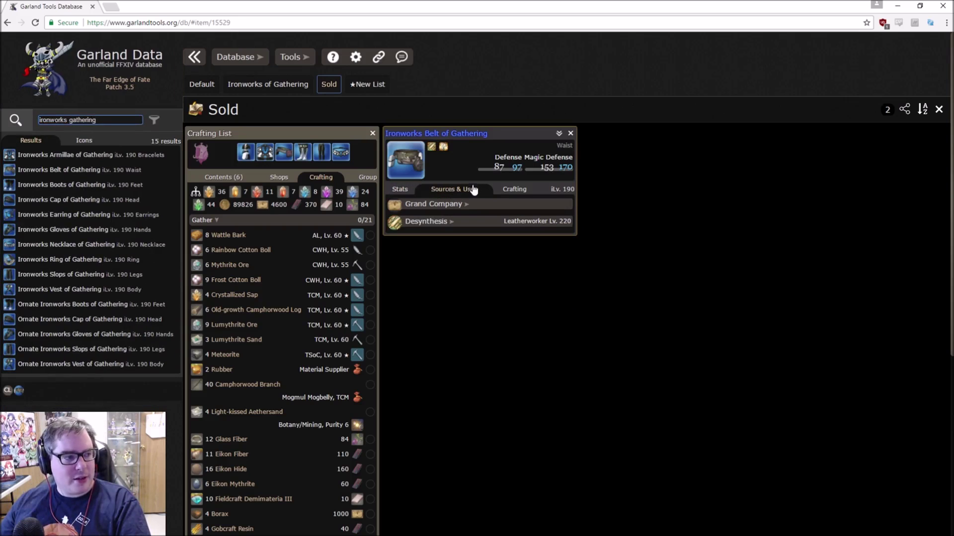
{"action": "left_click", "coordinate": [514, 189]}
{"action": "scroll", "coordinate": [534, 390], "scroll_direction": "down", "scroll_amount": 2}
{"action": "scroll", "coordinate": [308, 248], "scroll_direction": "up", "scroll_amount": 1}
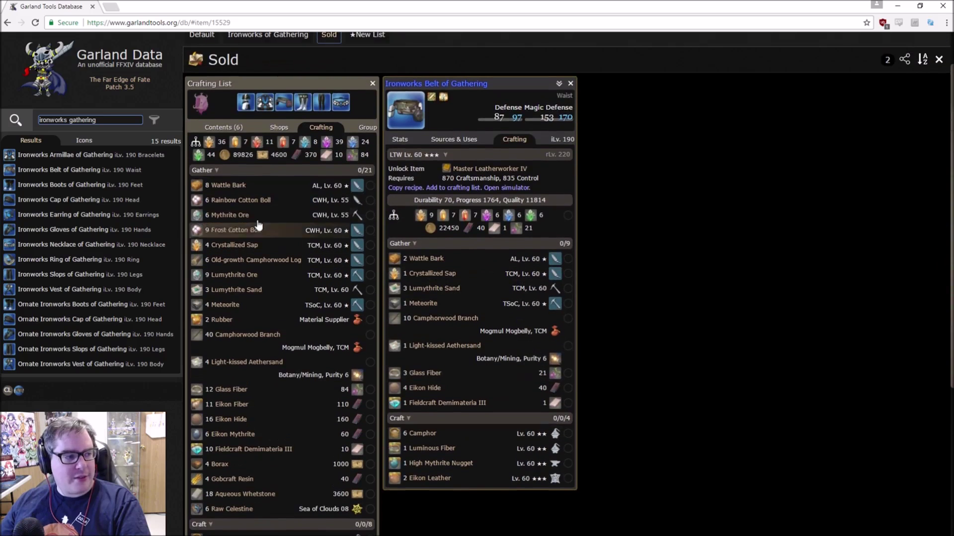
{"action": "scroll", "coordinate": [311, 281], "scroll_direction": "up", "scroll_amount": 1}
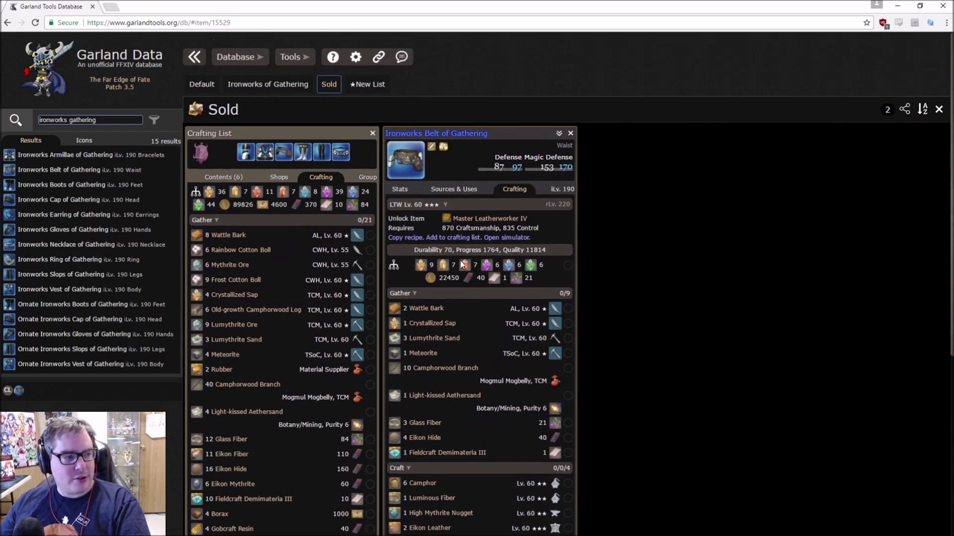
{"action": "left_click", "coordinate": [471, 191]}
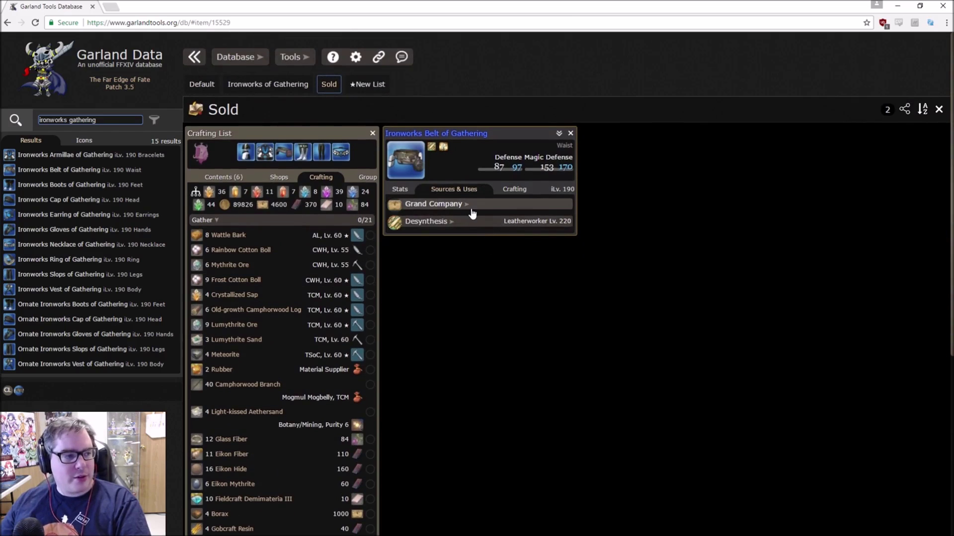
{"action": "left_click", "coordinate": [484, 206]}
{"action": "left_click", "coordinate": [508, 237]}
Add the belt's recipe to the Sold crafting list
{"action": "left_click", "coordinate": [508, 190]}
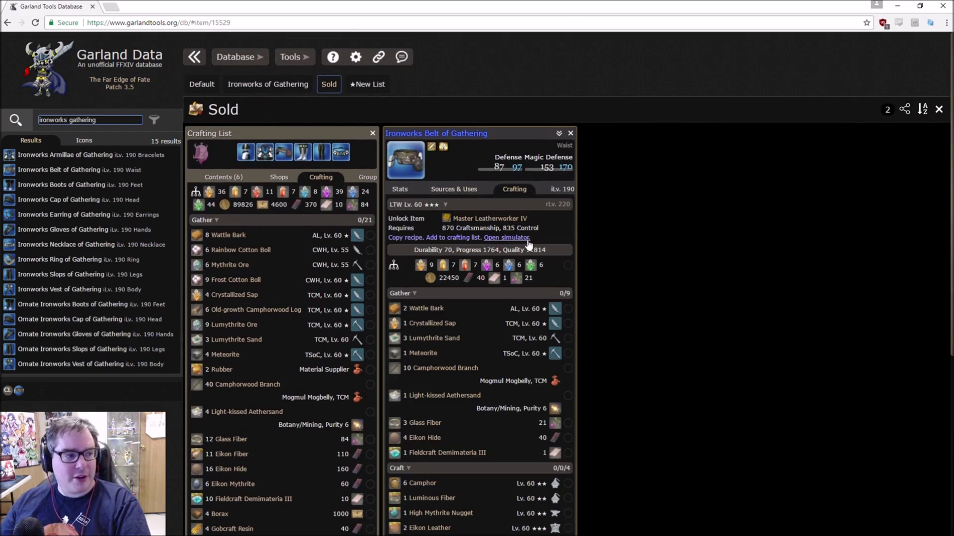
{"action": "scroll", "coordinate": [503, 257], "scroll_direction": "down", "scroll_amount": 1}
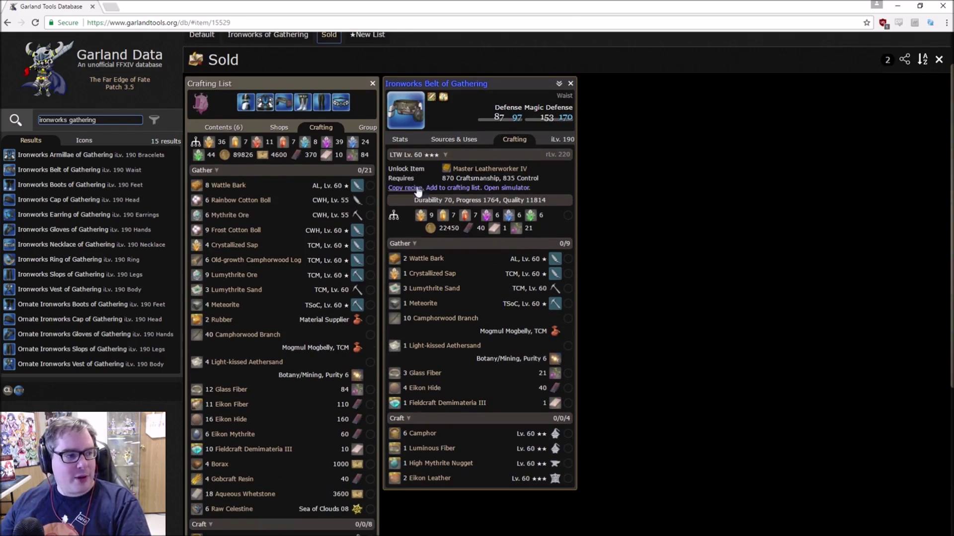
{"action": "left_click", "coordinate": [443, 189]}
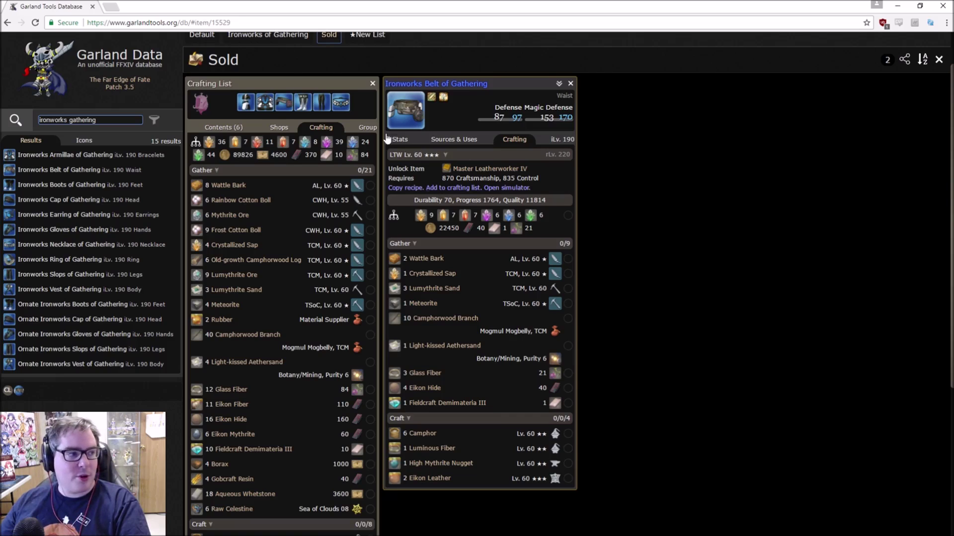
{"action": "left_click", "coordinate": [466, 189]}
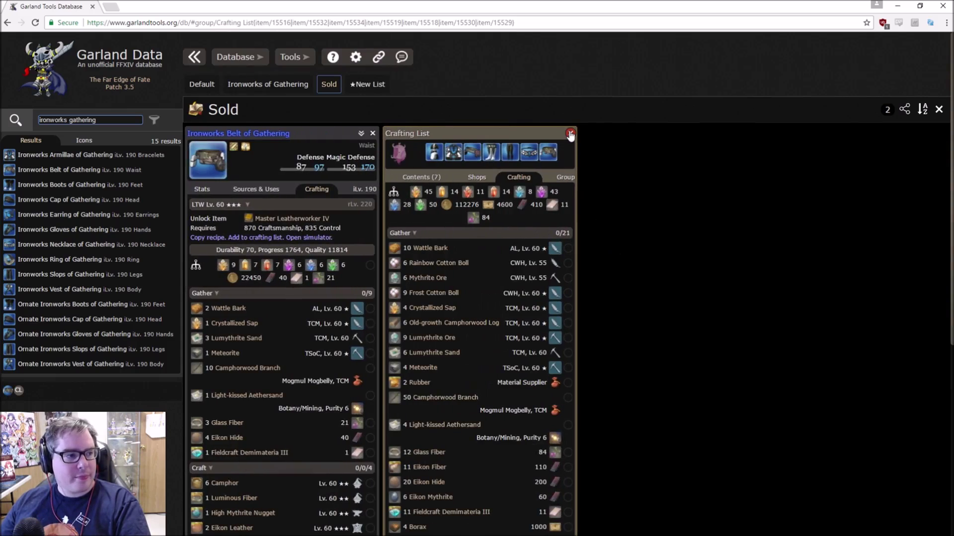
Close the Ironworks Belt of Gathering details panel
{"action": "left_click", "coordinate": [373, 134]}
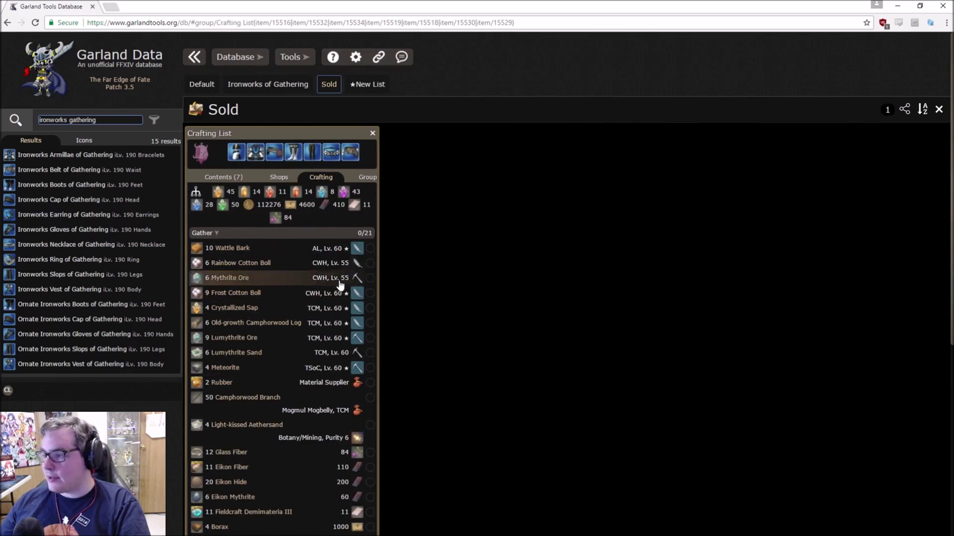
{"action": "scroll", "coordinate": [341, 270], "scroll_direction": "down", "scroll_amount": 2}
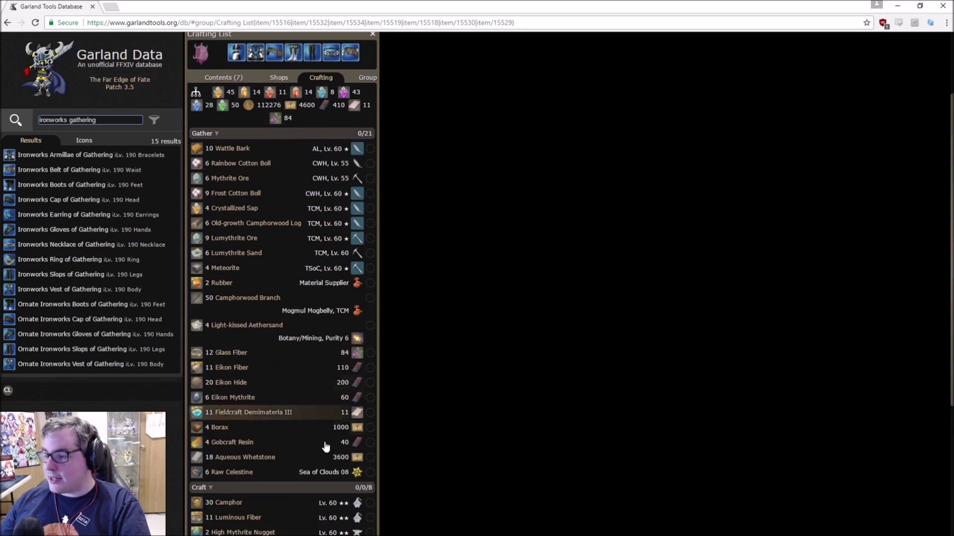
{"action": "scroll", "coordinate": [327, 367], "scroll_direction": "up", "scroll_amount": 2}
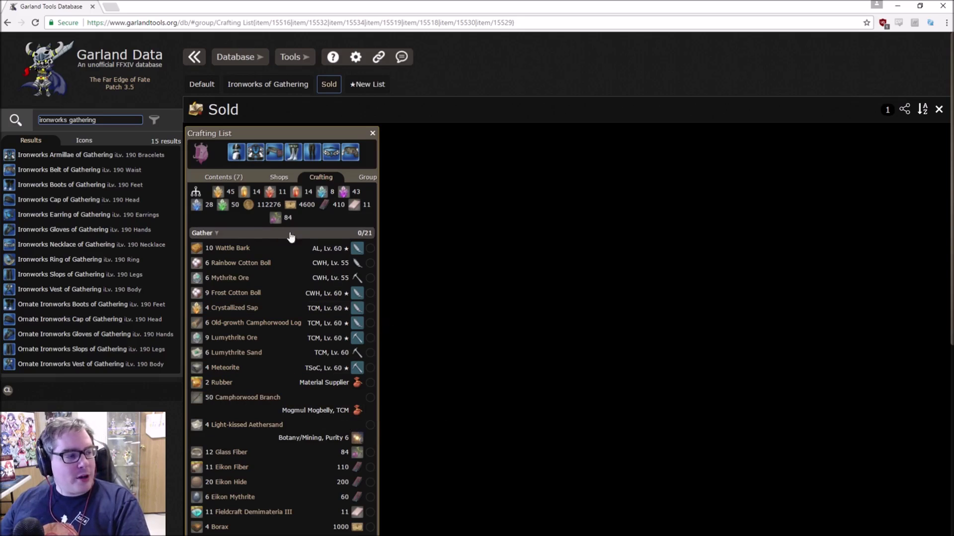
Check the list's seven items and material shops, then return to the materials breakdown
{"action": "left_click", "coordinate": [234, 178]}
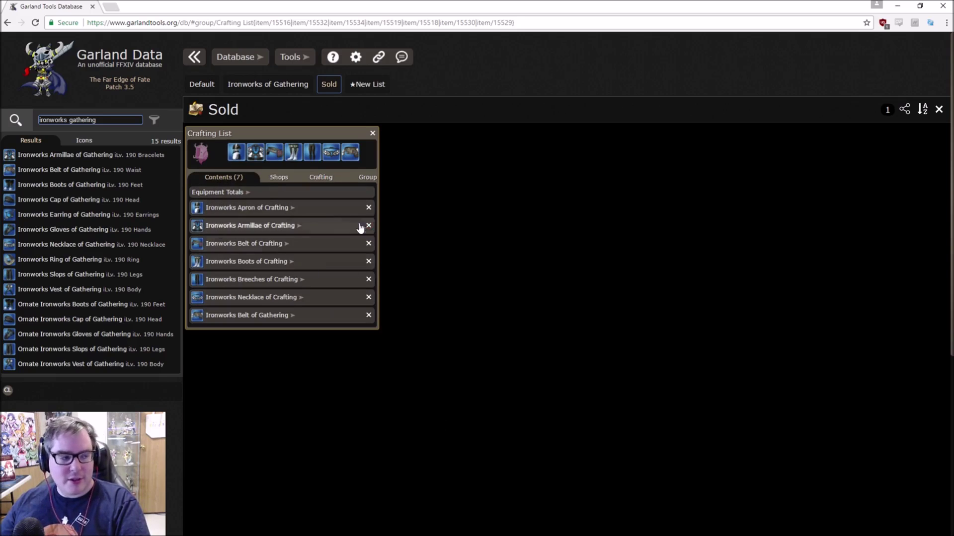
{"action": "left_click", "coordinate": [281, 179]}
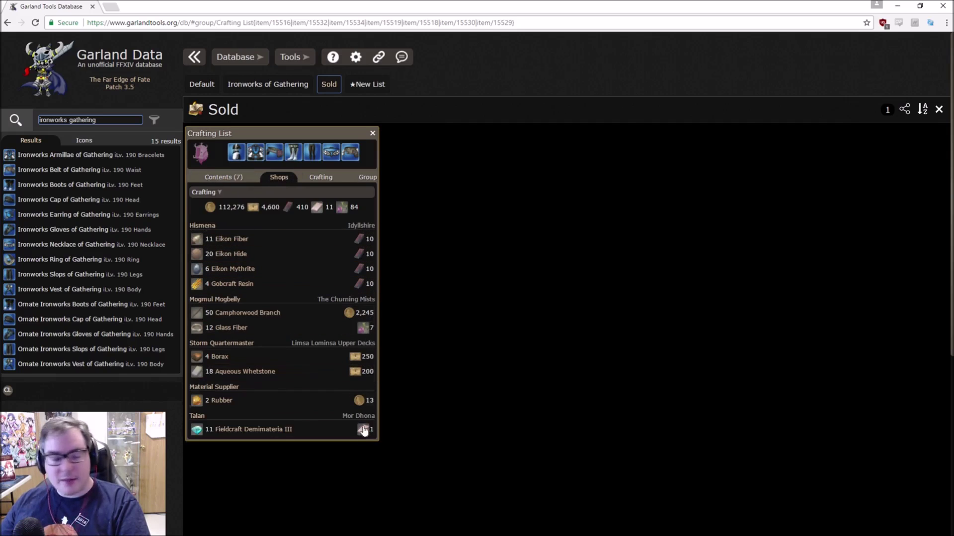
{"action": "left_click", "coordinate": [312, 180]}
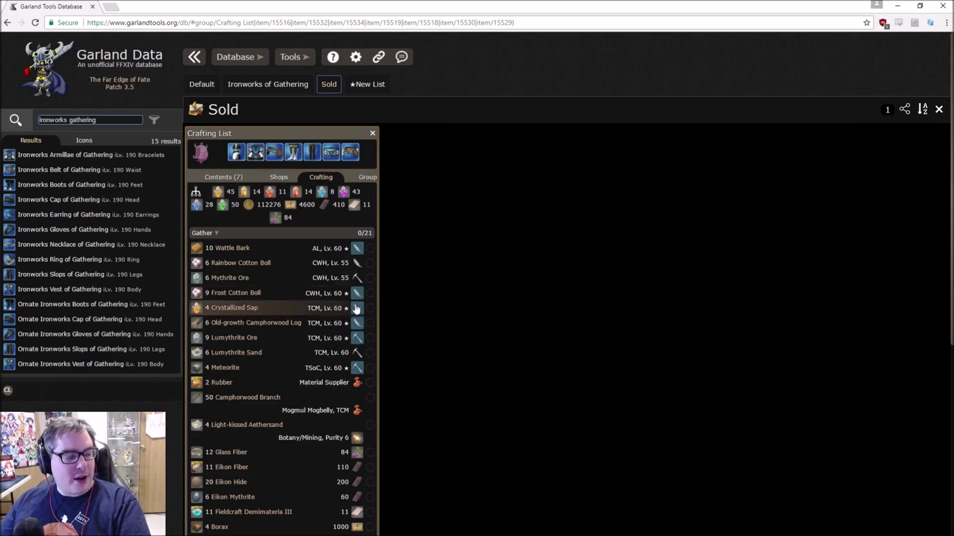
{"action": "scroll", "coordinate": [370, 262], "scroll_direction": "down", "scroll_amount": 1}
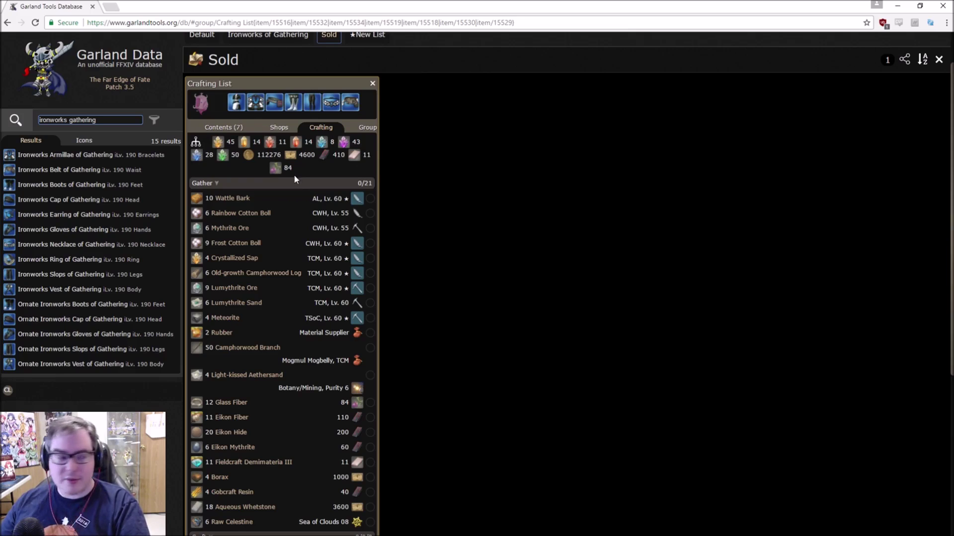
{"action": "scroll", "coordinate": [294, 175], "scroll_direction": "down", "scroll_amount": 1}
{"action": "scroll", "coordinate": [380, 160], "scroll_direction": "down", "scroll_amount": 1}
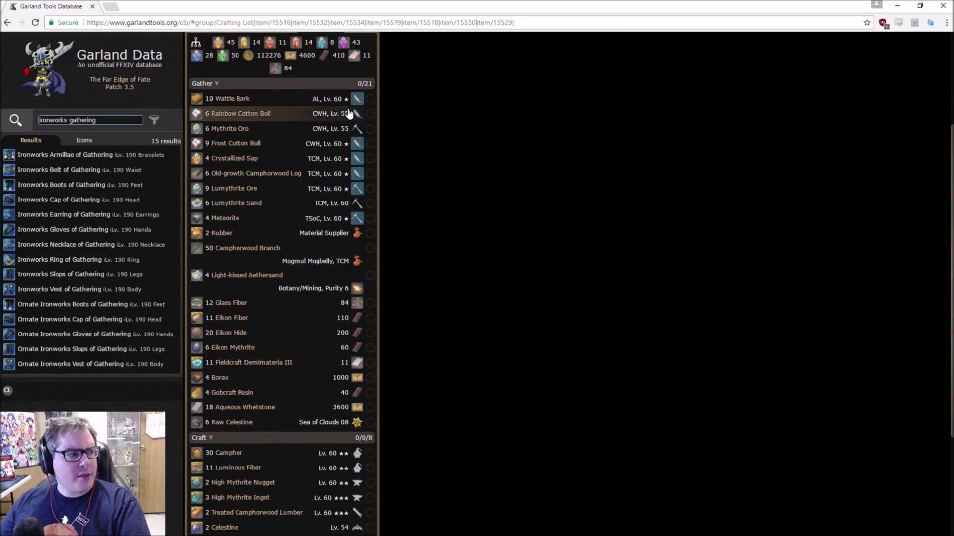
{"action": "scroll", "coordinate": [252, 204], "scroll_direction": "up", "scroll_amount": 2}
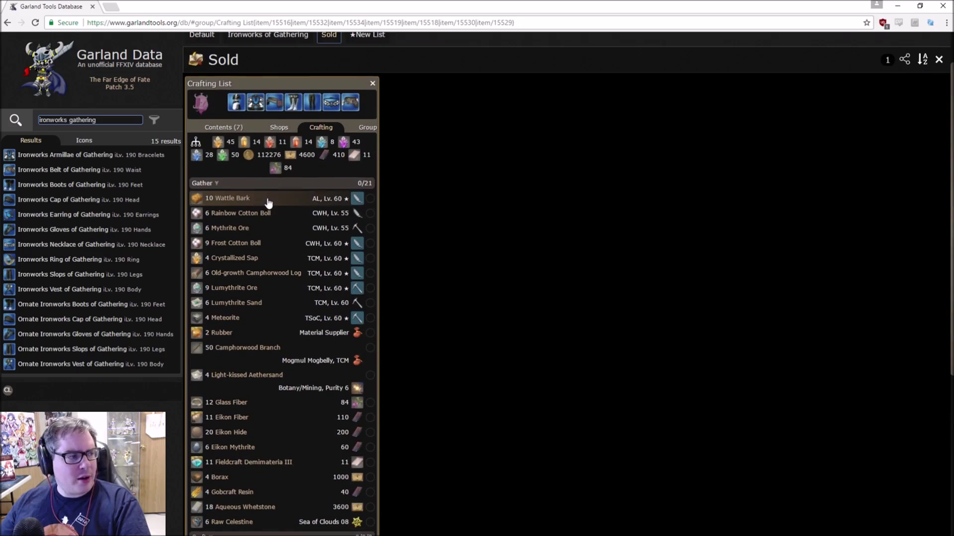
Look up where Wattle Bark is gathered and Rowena's collectable rewards
{"action": "left_click", "coordinate": [268, 202]}
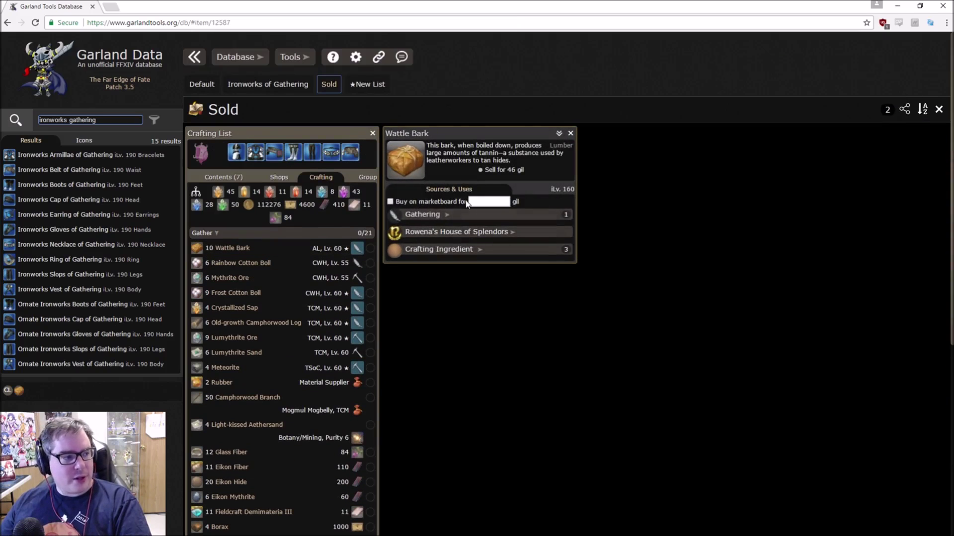
{"action": "left_click", "coordinate": [504, 217]}
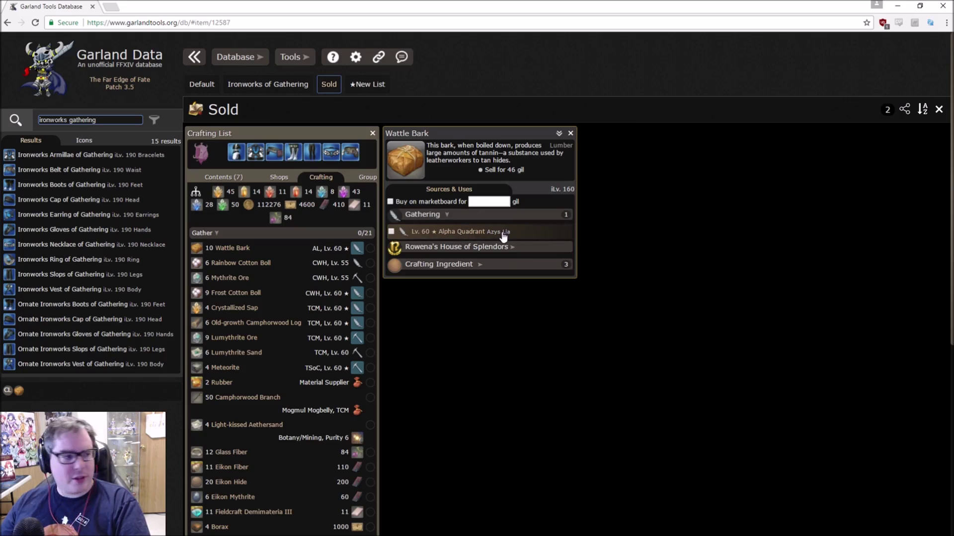
{"action": "left_click", "coordinate": [512, 249]}
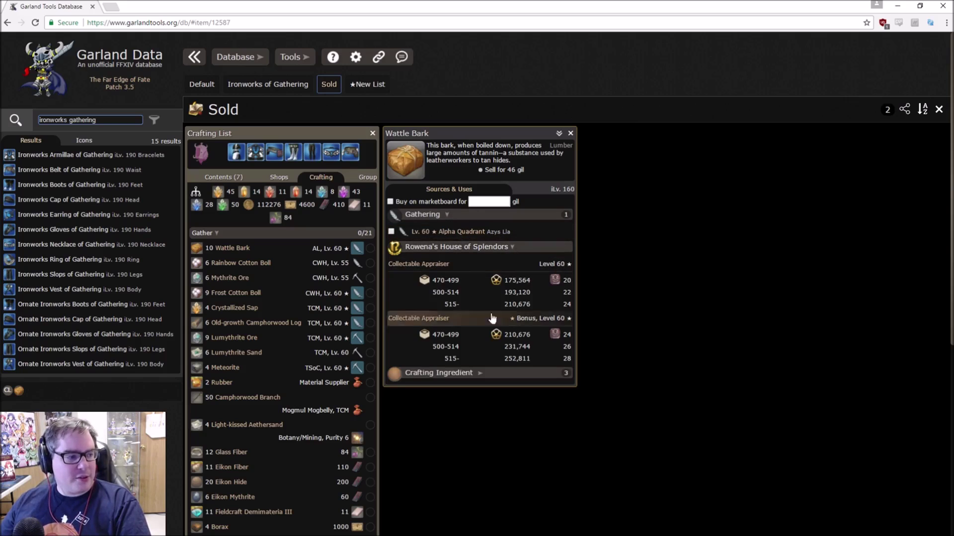
{"action": "left_click", "coordinate": [570, 132]}
Check which shops sell Glass Fiber
{"action": "scroll", "coordinate": [364, 320], "scroll_direction": "down", "scroll_amount": 2}
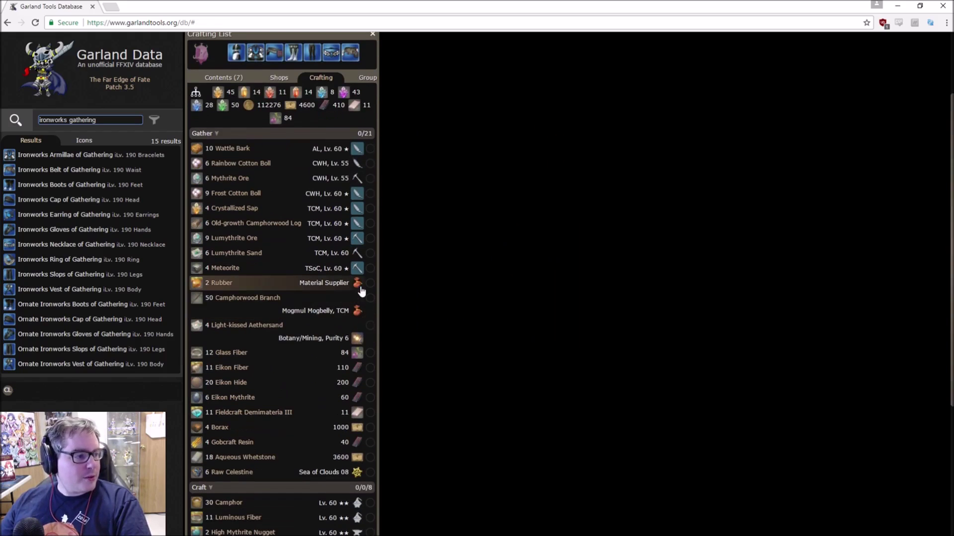
{"action": "scroll", "coordinate": [293, 287], "scroll_direction": "down", "scroll_amount": 1}
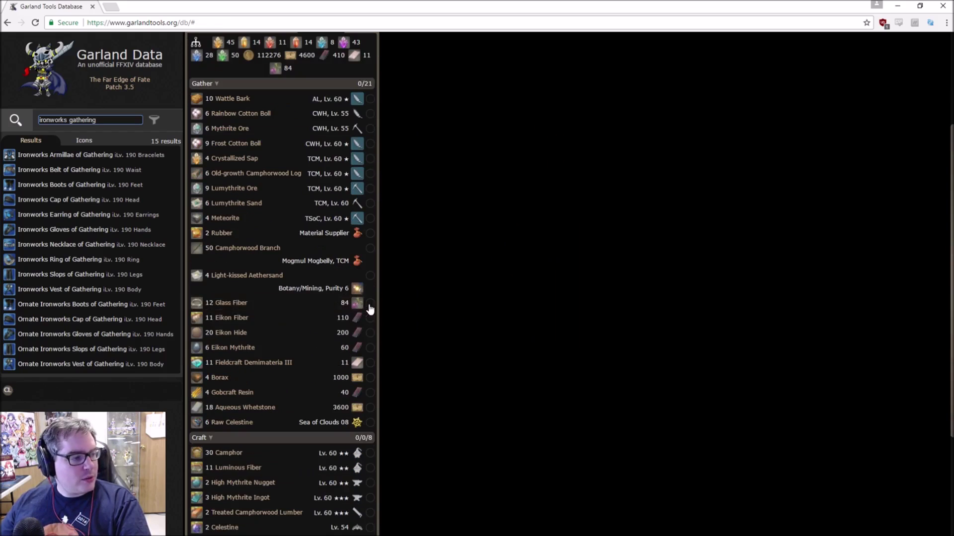
{"action": "left_click", "coordinate": [312, 309]}
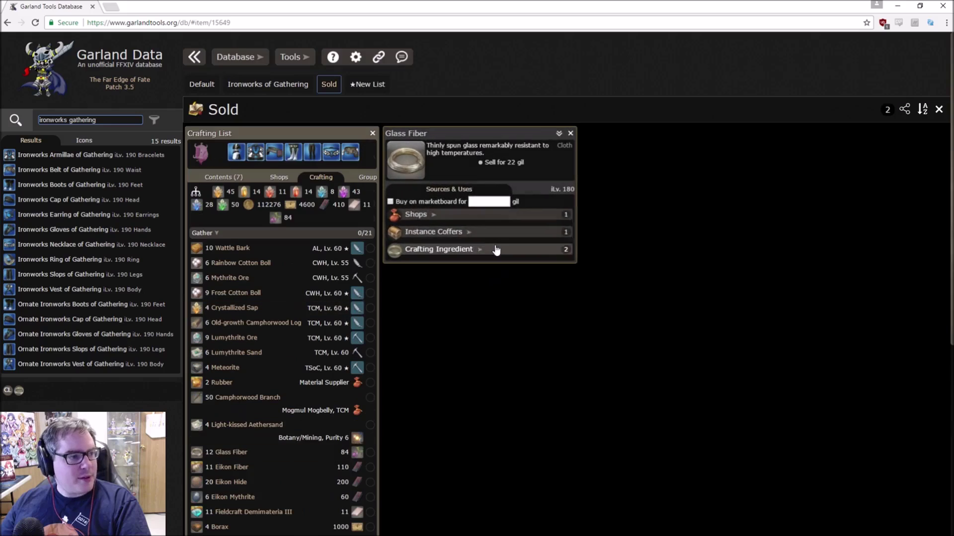
{"action": "left_click", "coordinate": [482, 214]}
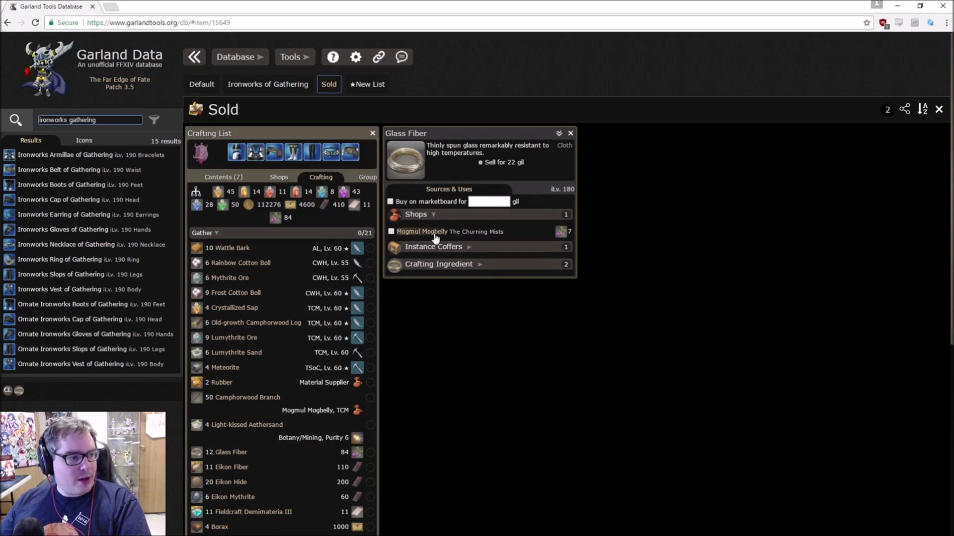
{"action": "left_click", "coordinate": [571, 133]}
View the four vendors selling Eikon Fiber, then close its details
{"action": "scroll", "coordinate": [315, 333], "scroll_direction": "down", "scroll_amount": 3}
{"action": "left_click", "coordinate": [334, 322]}
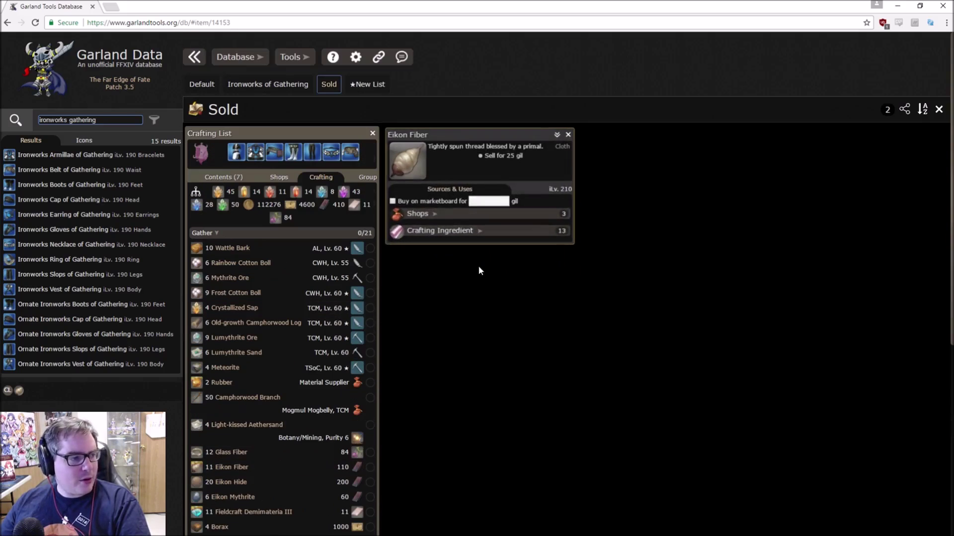
{"action": "left_click", "coordinate": [463, 218]}
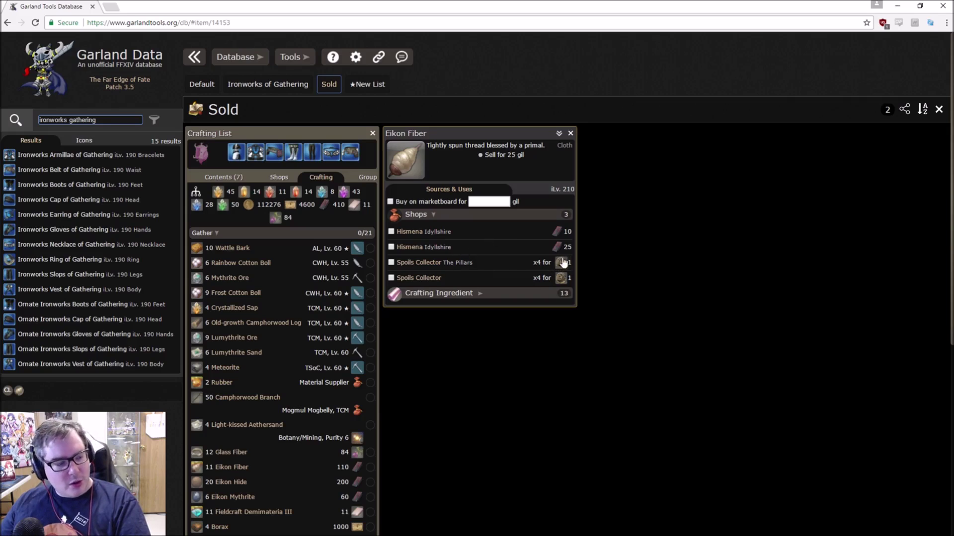
{"action": "mouse_move", "coordinate": [565, 263]}
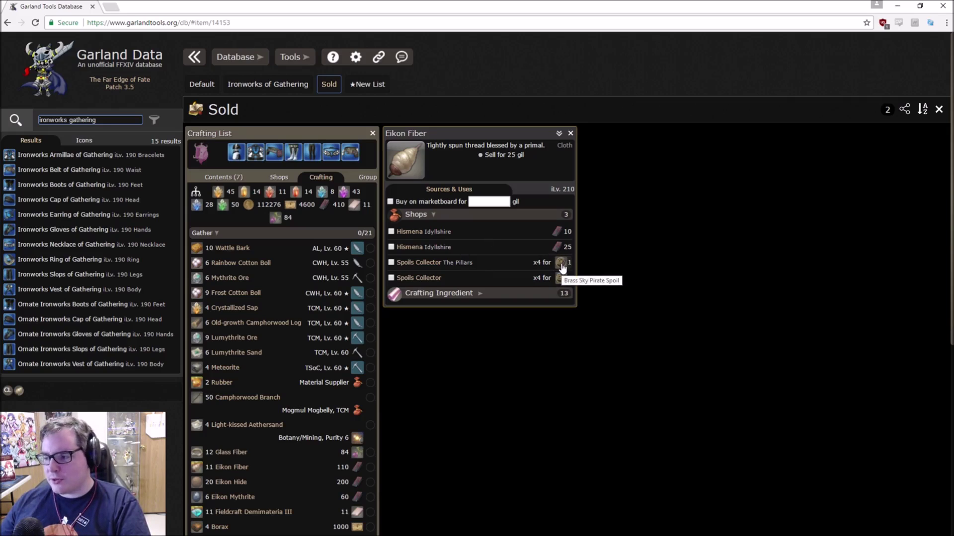
{"action": "left_click", "coordinate": [572, 134]}
Check off Wattle Bark and six other gather materials as gathered
{"action": "scroll", "coordinate": [521, 215], "scroll_direction": "down", "scroll_amount": 3}
{"action": "scroll", "coordinate": [371, 413], "scroll_direction": "up", "scroll_amount": 3}
{"action": "scroll", "coordinate": [375, 212], "scroll_direction": "down", "scroll_amount": 3}
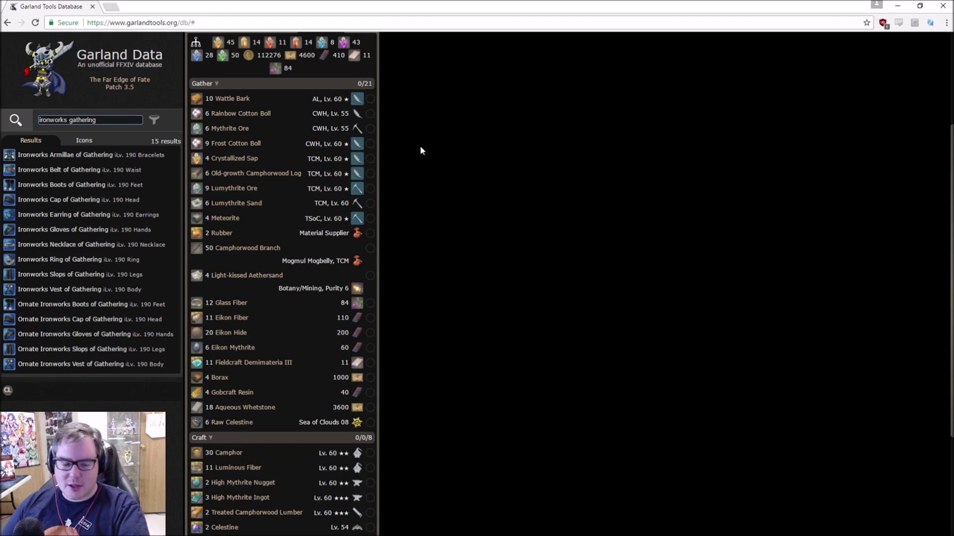
{"action": "left_click", "coordinate": [370, 99]}
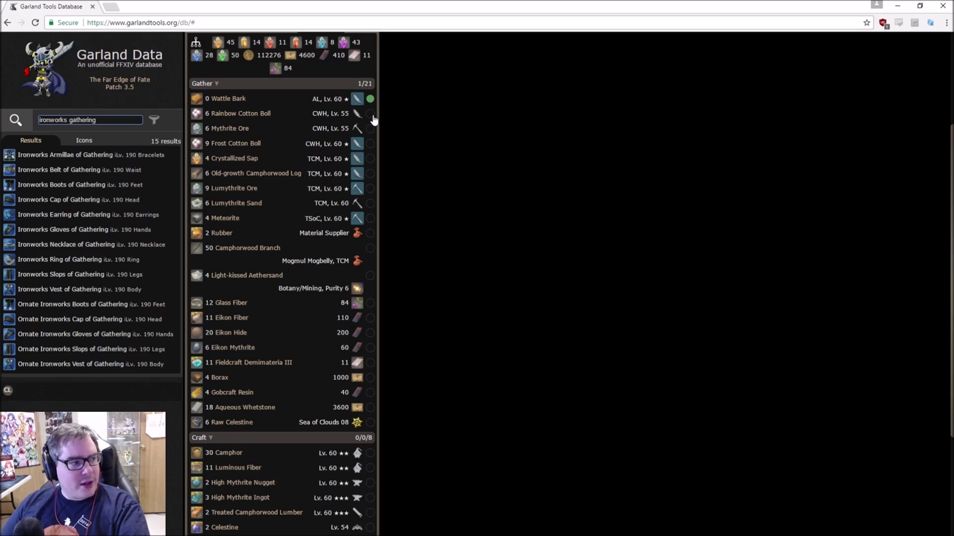
{"action": "left_click", "coordinate": [370, 114]}
{"action": "left_click", "coordinate": [370, 128]}
{"action": "left_click", "coordinate": [370, 143]}
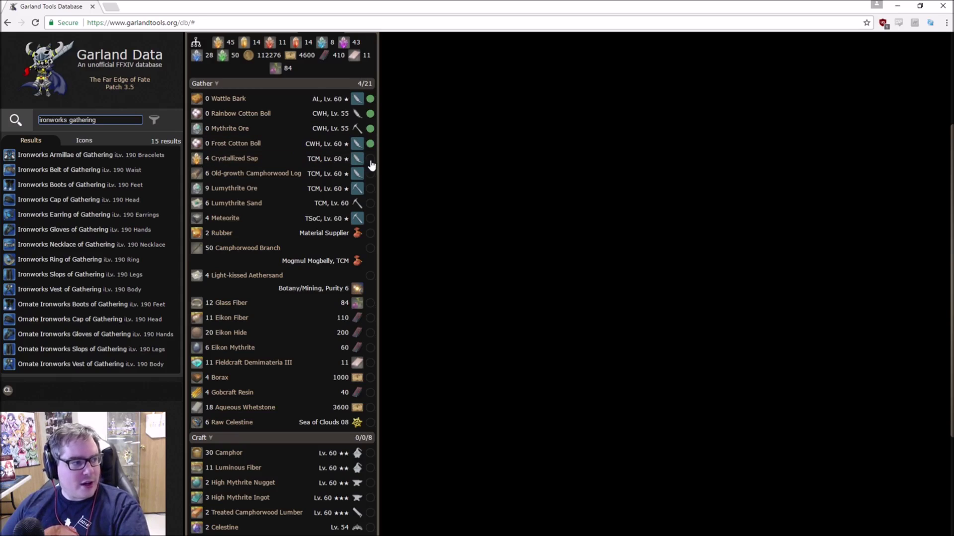
{"action": "left_click", "coordinate": [370, 158]}
{"action": "scroll", "coordinate": [372, 248], "scroll_direction": "down", "scroll_amount": 3}
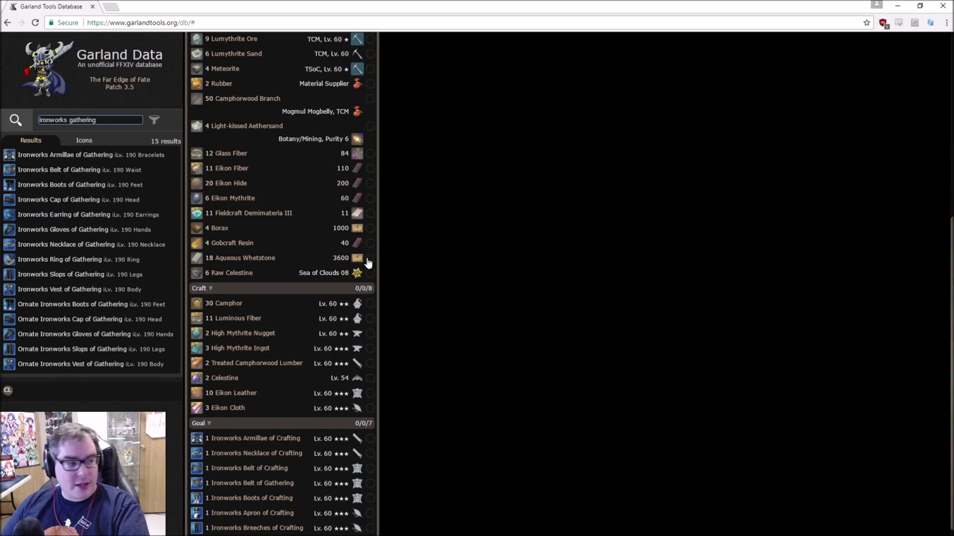
{"action": "scroll", "coordinate": [362, 227], "scroll_direction": "up", "scroll_amount": 3}
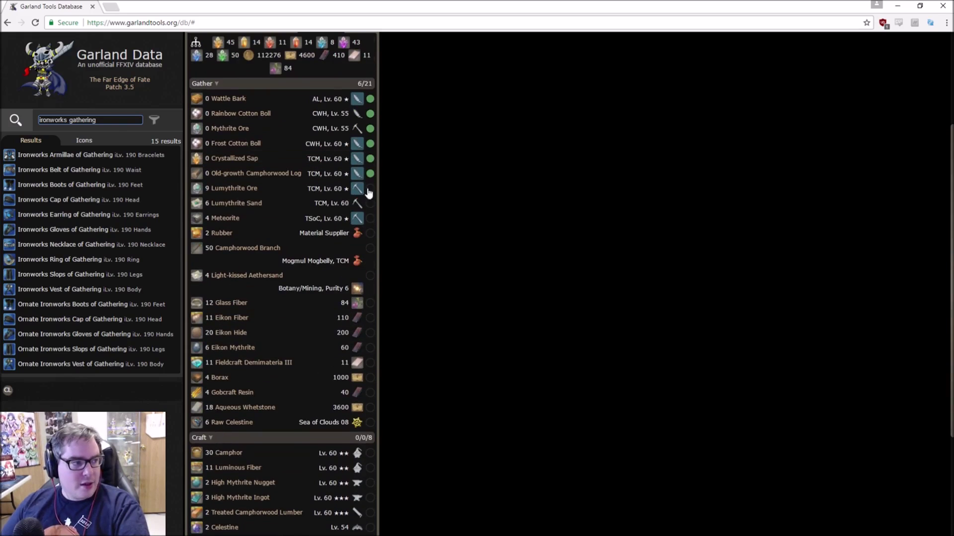
{"action": "left_click", "coordinate": [370, 188]}
{"action": "left_click", "coordinate": [370, 203]}
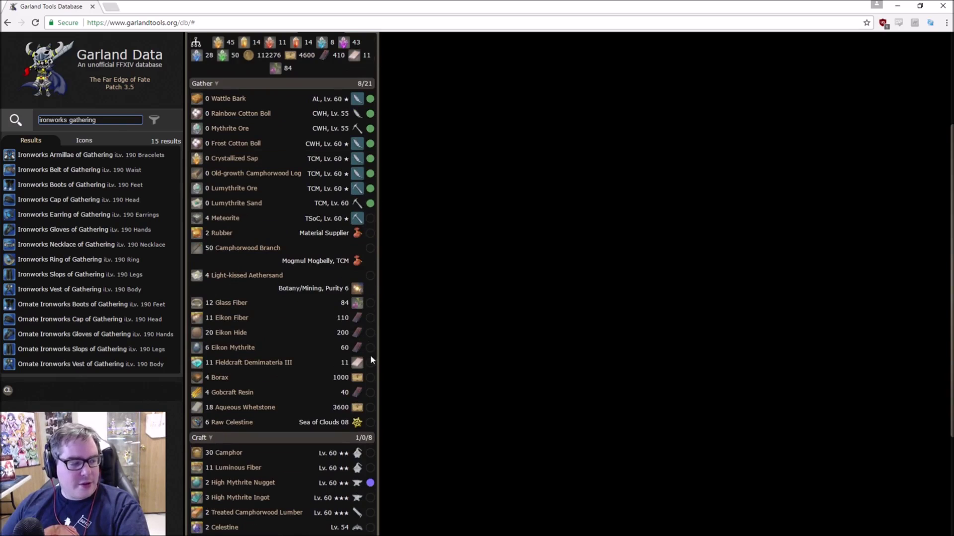
{"action": "scroll", "coordinate": [385, 290], "scroll_direction": "down", "scroll_amount": 2}
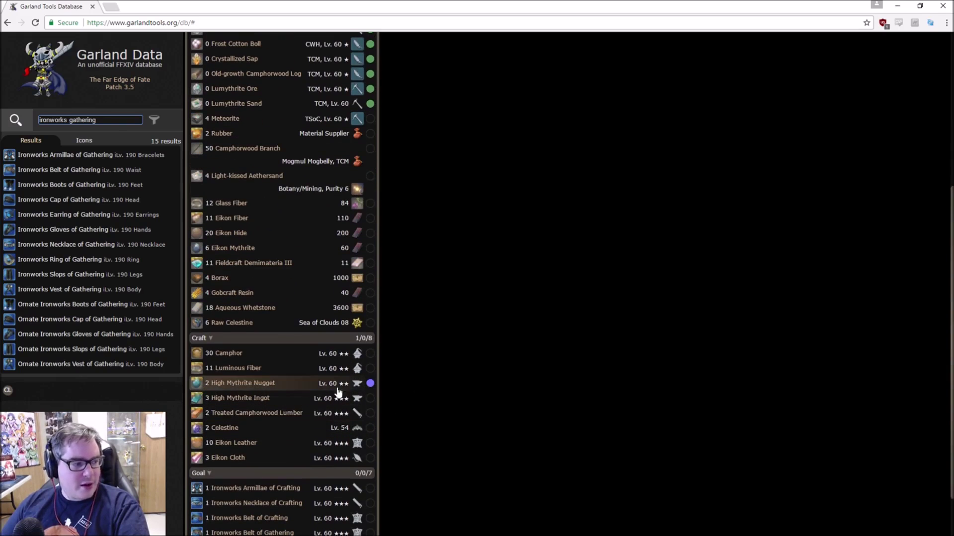
{"action": "scroll", "coordinate": [366, 391], "scroll_direction": "up", "scroll_amount": 5}
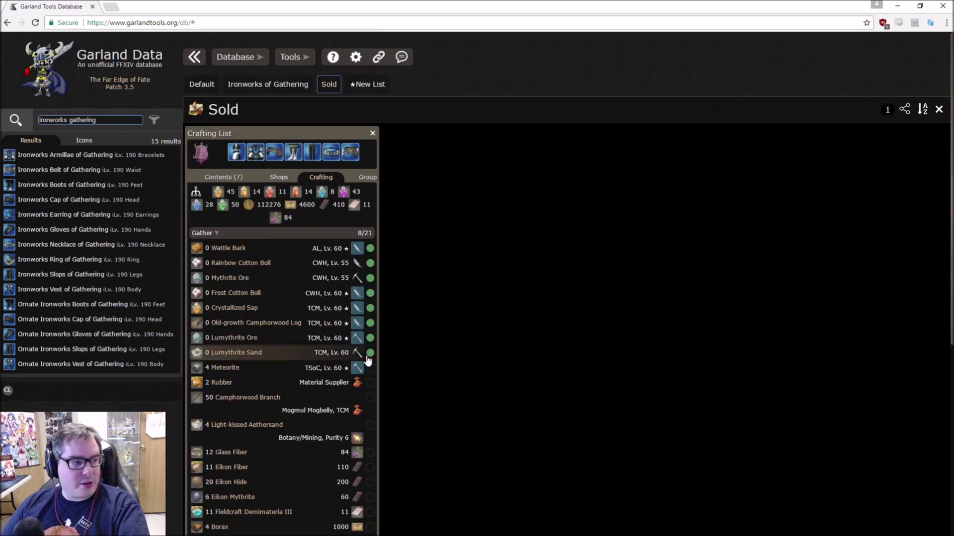
Uncheck every gather material except Wattle Bark, leaving Gather at 1/21
{"action": "left_click", "coordinate": [370, 353]}
{"action": "left_click", "coordinate": [370, 338]}
{"action": "left_click", "coordinate": [370, 323]}
{"action": "left_click", "coordinate": [370, 308]}
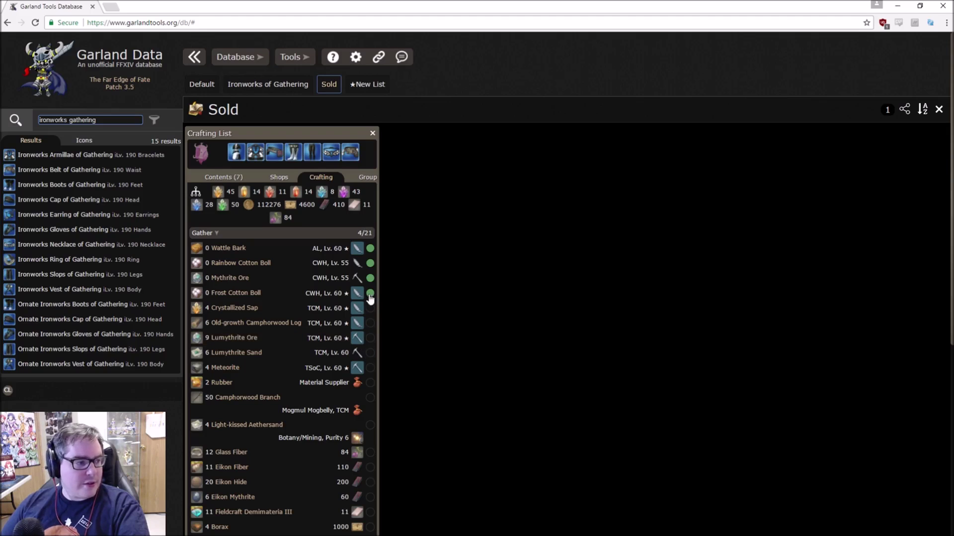
{"action": "left_click", "coordinate": [370, 293]}
{"action": "left_click", "coordinate": [370, 278]}
{"action": "left_click", "coordinate": [370, 263]}
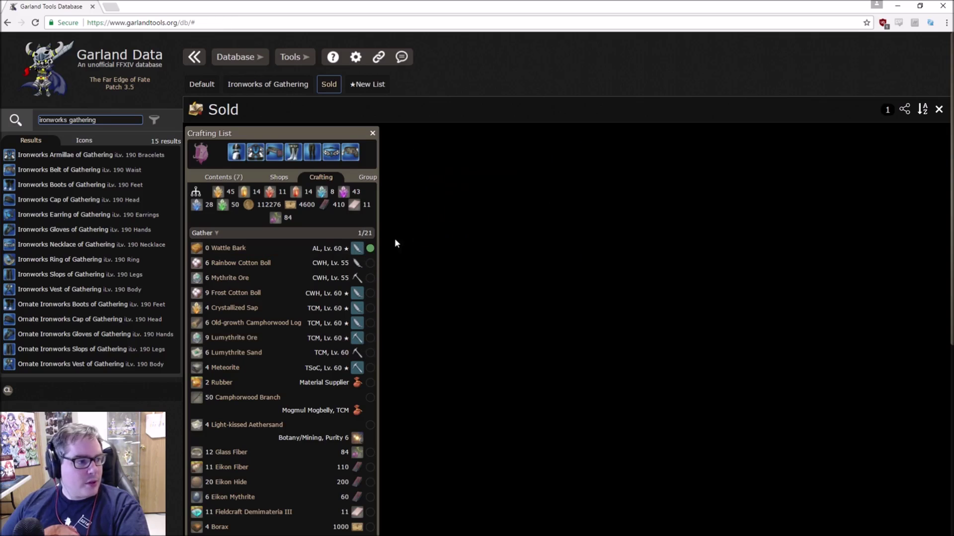
{"action": "scroll", "coordinate": [403, 252], "scroll_direction": "down", "scroll_amount": 6}
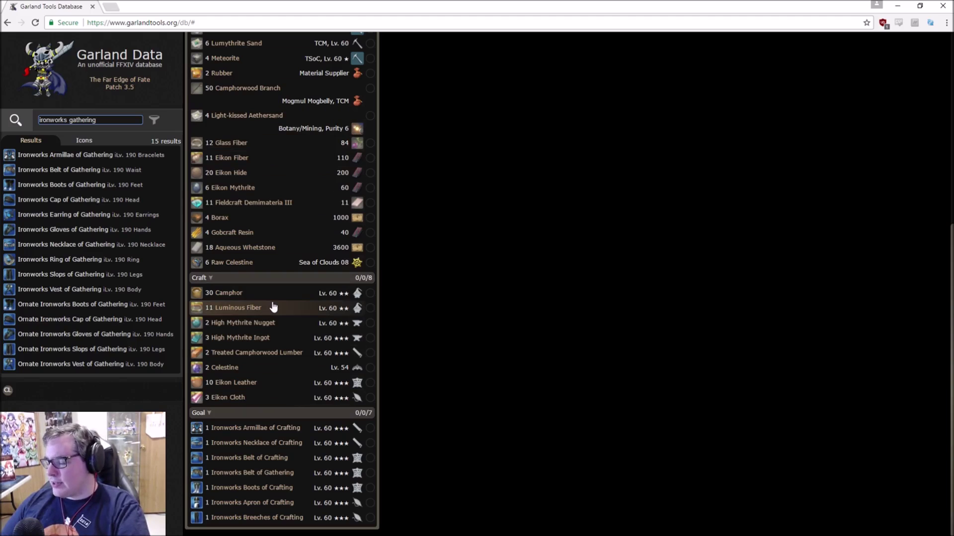
{"action": "left_click", "coordinate": [371, 294]}
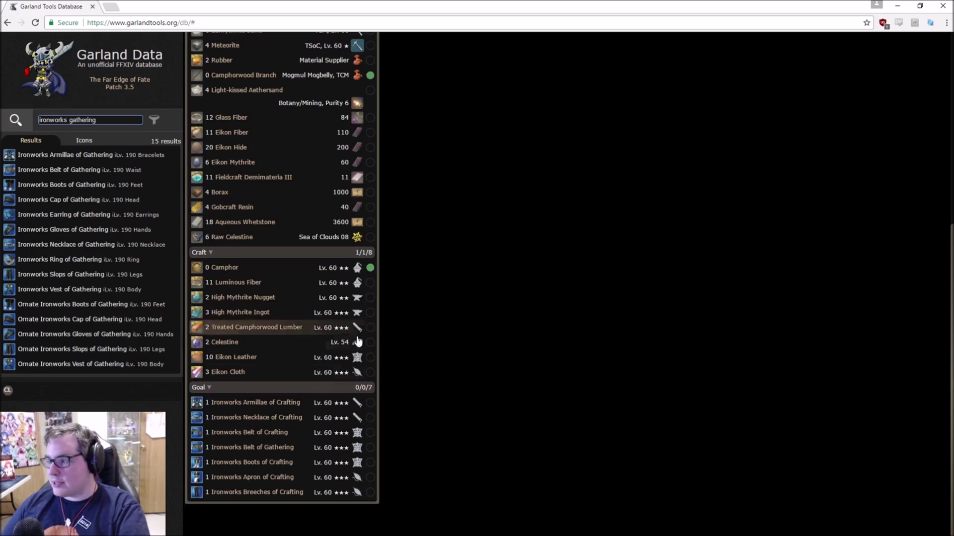
{"action": "scroll", "coordinate": [408, 269], "scroll_direction": "up", "scroll_amount": 4}
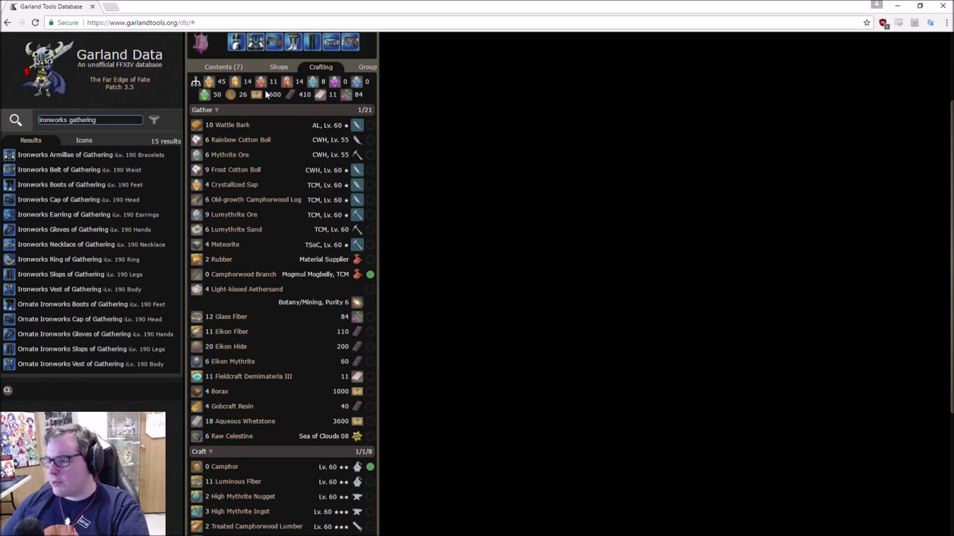
{"action": "scroll", "coordinate": [375, 320], "scroll_direction": "down", "scroll_amount": 4}
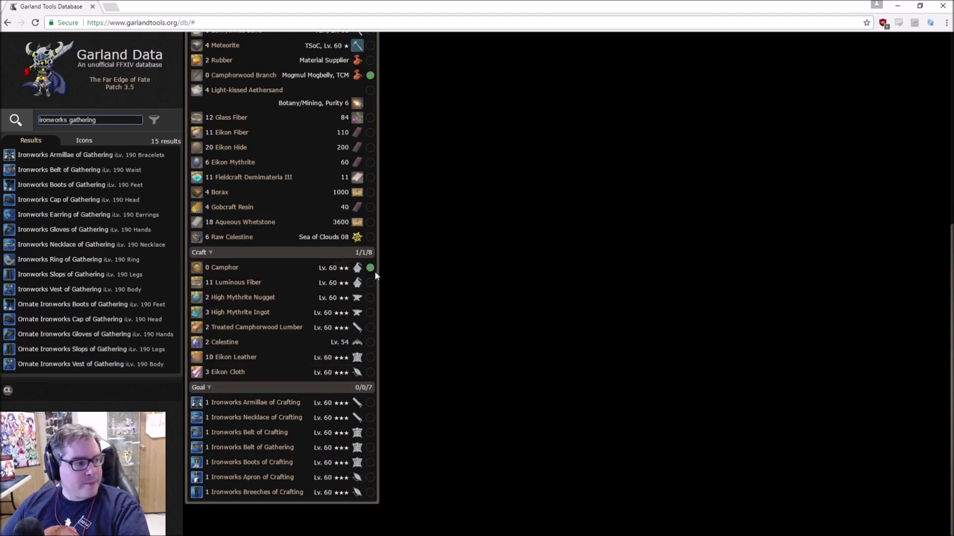
{"action": "left_click", "coordinate": [370, 283]}
{"action": "left_click", "coordinate": [370, 297]}
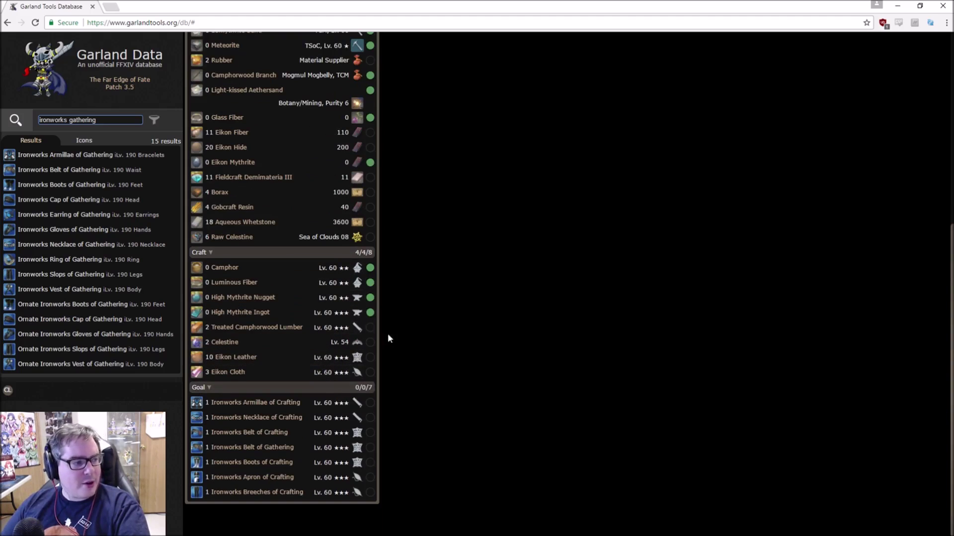
{"action": "scroll", "coordinate": [392, 308], "scroll_direction": "up", "scroll_amount": 3}
{"action": "scroll", "coordinate": [368, 230], "scroll_direction": "down", "scroll_amount": 3}
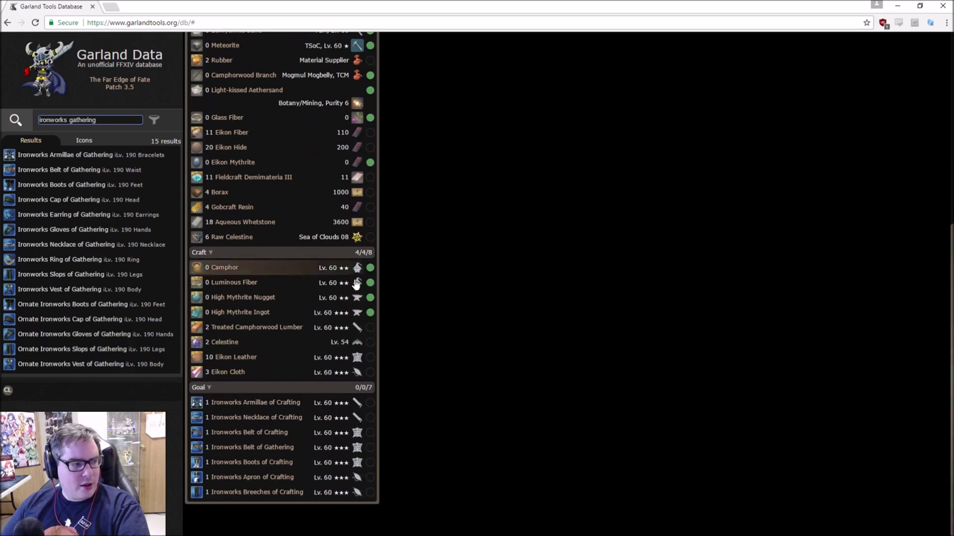
{"action": "left_click", "coordinate": [370, 312]}
{"action": "left_click", "coordinate": [370, 297]}
{"action": "left_click", "coordinate": [371, 282]}
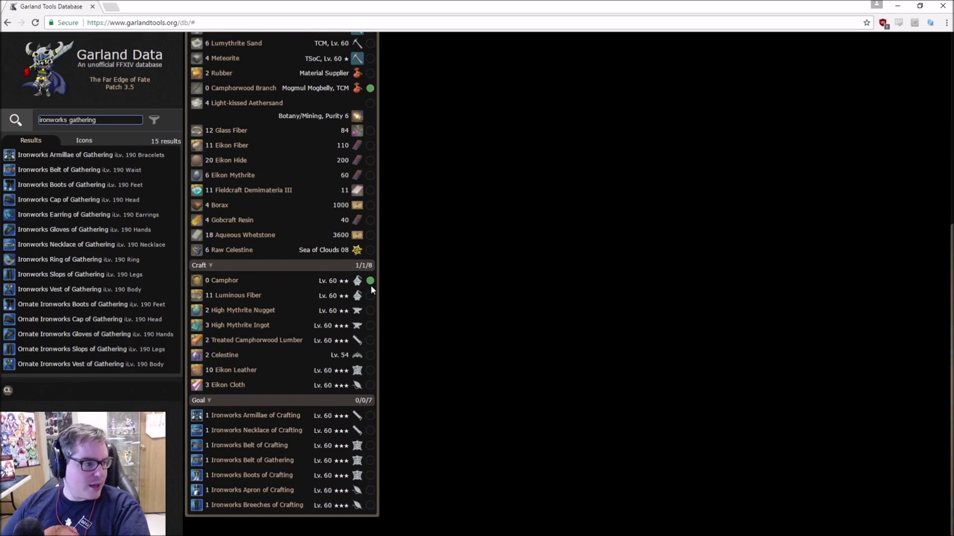
{"action": "left_click", "coordinate": [370, 281]}
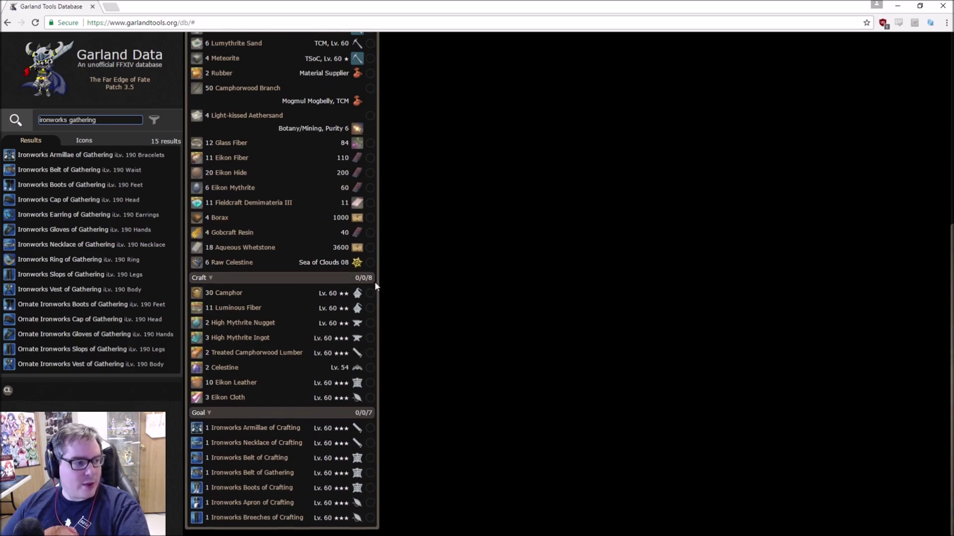
Uncheck Celestine and the Ironworks Armillae of Crafting so nothing in the Sold list is checked
{"action": "left_click", "coordinate": [370, 431]}
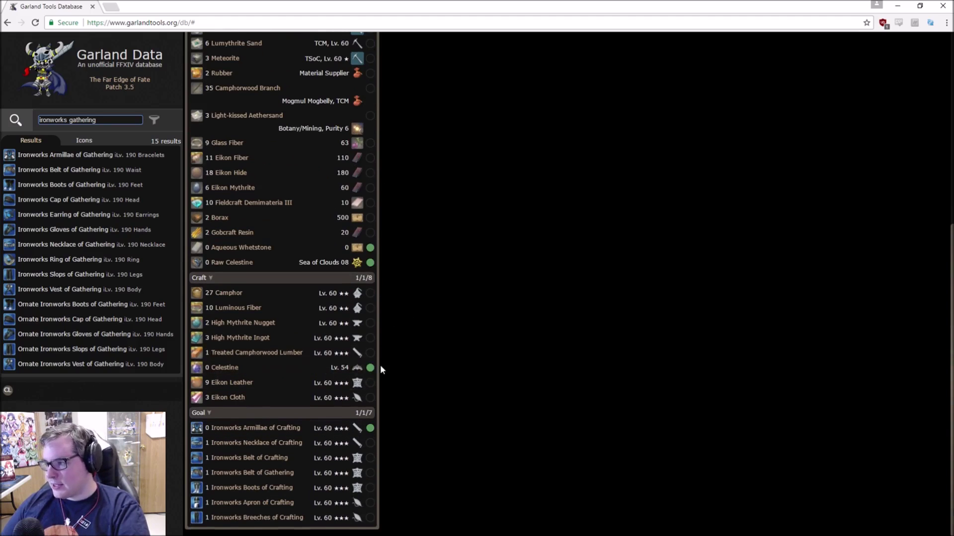
{"action": "scroll", "coordinate": [344, 367], "scroll_direction": "up", "scroll_amount": 2}
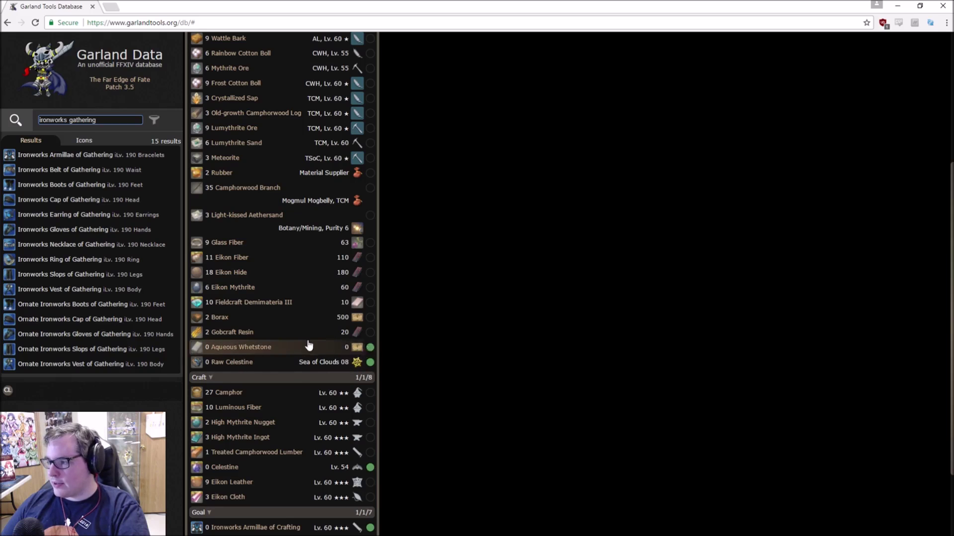
{"action": "scroll", "coordinate": [310, 344], "scroll_direction": "up", "scroll_amount": 2}
{"action": "scroll", "coordinate": [378, 442], "scroll_direction": "down", "scroll_amount": 3}
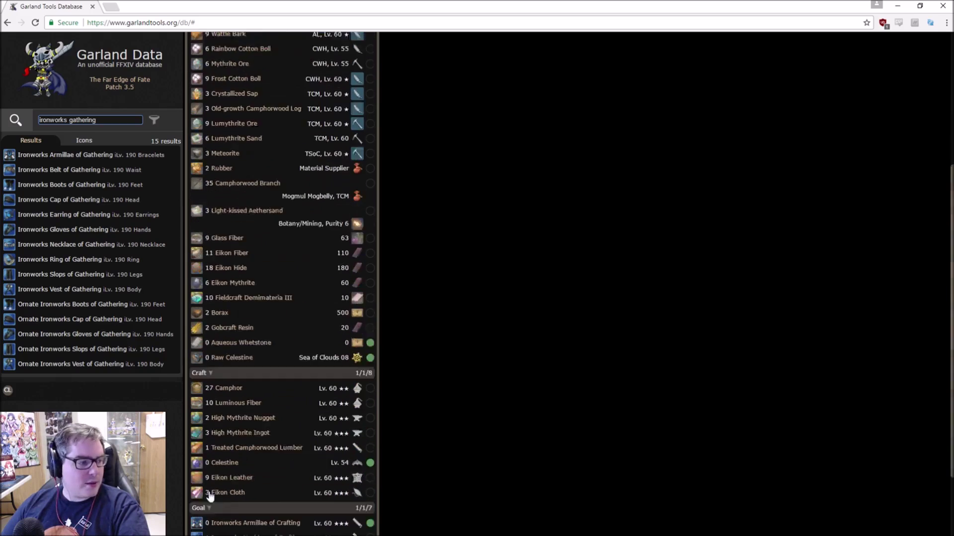
{"action": "left_click", "coordinate": [370, 418]}
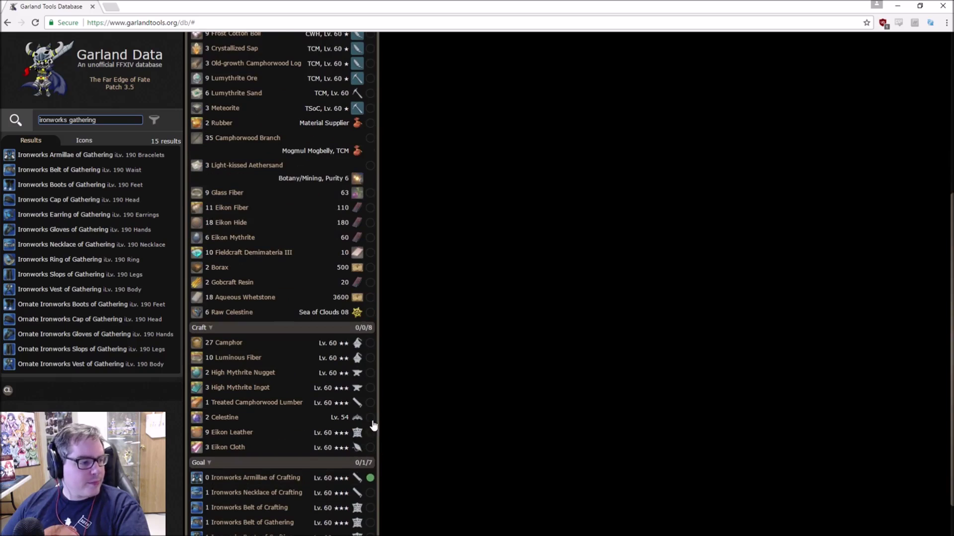
{"action": "left_click", "coordinate": [370, 478]}
{"action": "scroll", "coordinate": [390, 447], "scroll_direction": "down", "scroll_amount": 1}
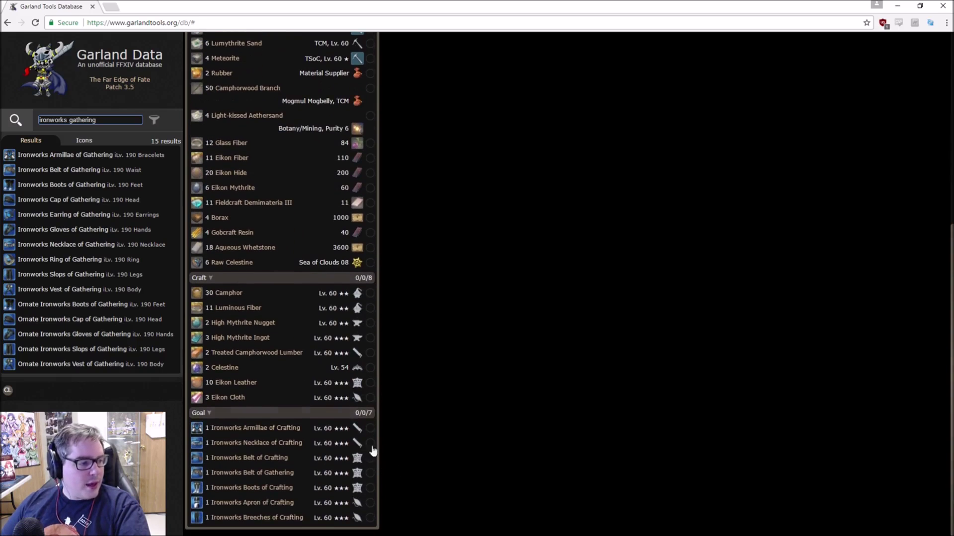
{"action": "scroll", "coordinate": [316, 394], "scroll_direction": "up", "scroll_amount": 4}
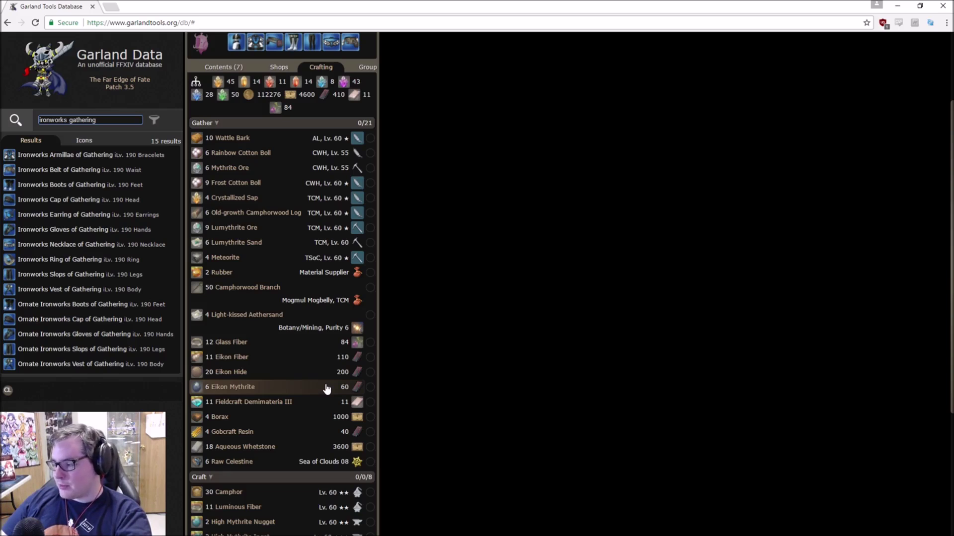
Check off Camphor, Luminous Fiber and High Mythrite Nugget as crafted
{"action": "scroll", "coordinate": [326, 388], "scroll_direction": "down", "scroll_amount": 4}
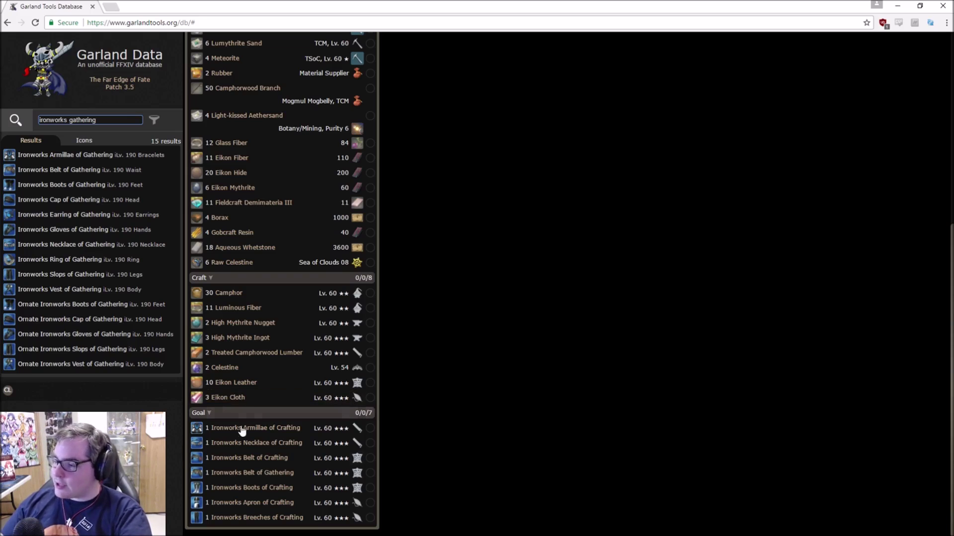
{"action": "scroll", "coordinate": [296, 472], "scroll_direction": "up", "scroll_amount": 1}
{"action": "scroll", "coordinate": [294, 473], "scroll_direction": "down", "scroll_amount": 1}
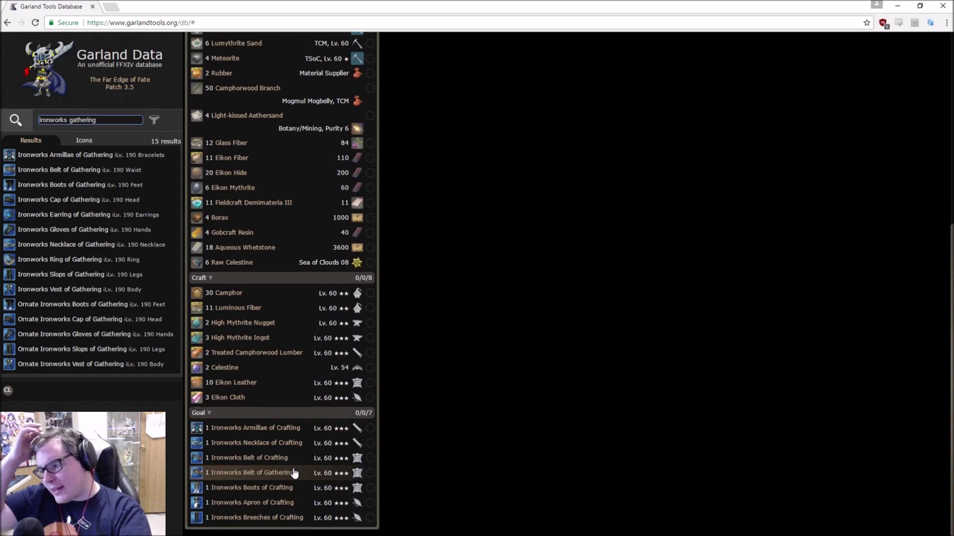
{"action": "scroll", "coordinate": [368, 375], "scroll_direction": "up", "scroll_amount": 3}
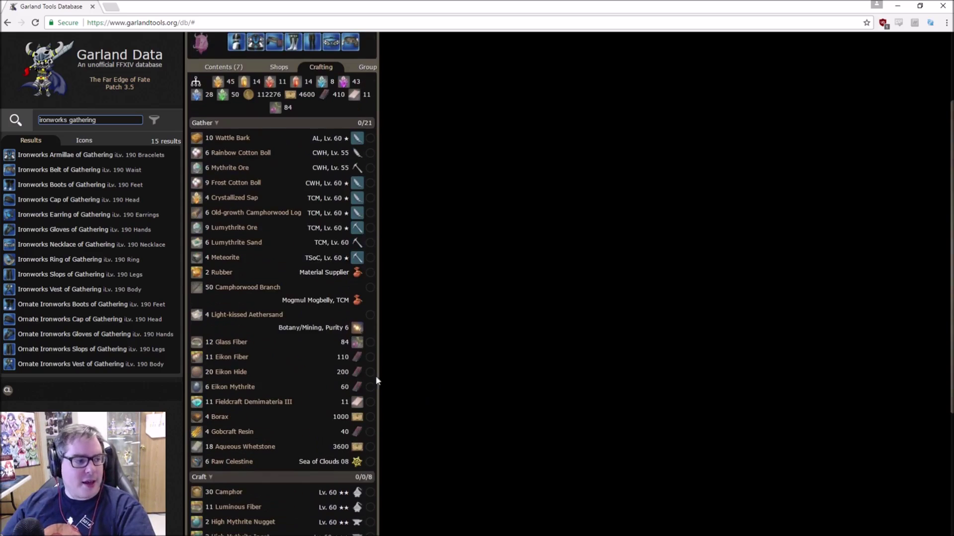
{"action": "scroll", "coordinate": [357, 367], "scroll_direction": "down", "scroll_amount": 2}
{"action": "left_click", "coordinate": [370, 343]}
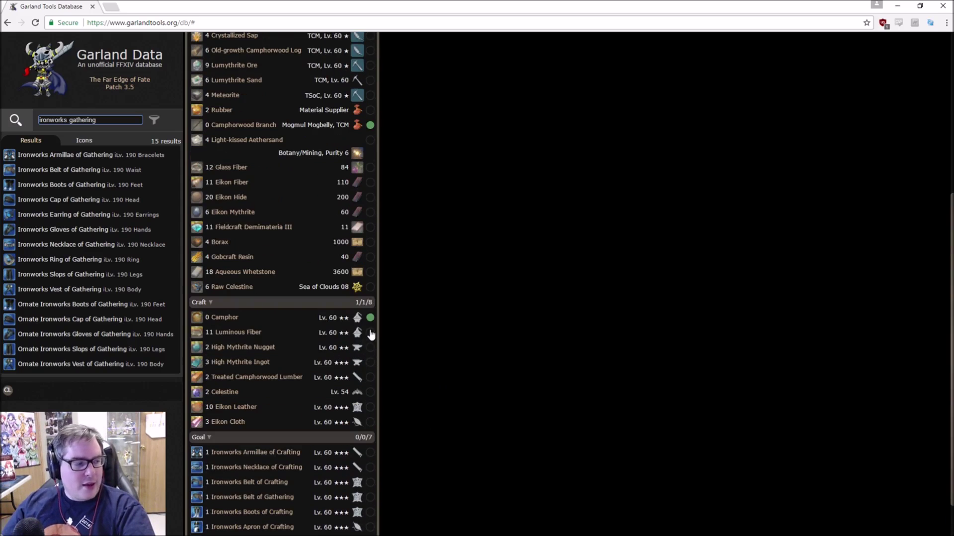
{"action": "left_click", "coordinate": [370, 333]}
{"action": "left_click", "coordinate": [370, 347]}
Mark the Ironworks Armillae, Necklace, Belt of Crafting and Belt of Gathering as done
{"action": "left_click", "coordinate": [370, 403]}
{"action": "left_click", "coordinate": [370, 418]}
{"action": "left_click", "coordinate": [370, 433]}
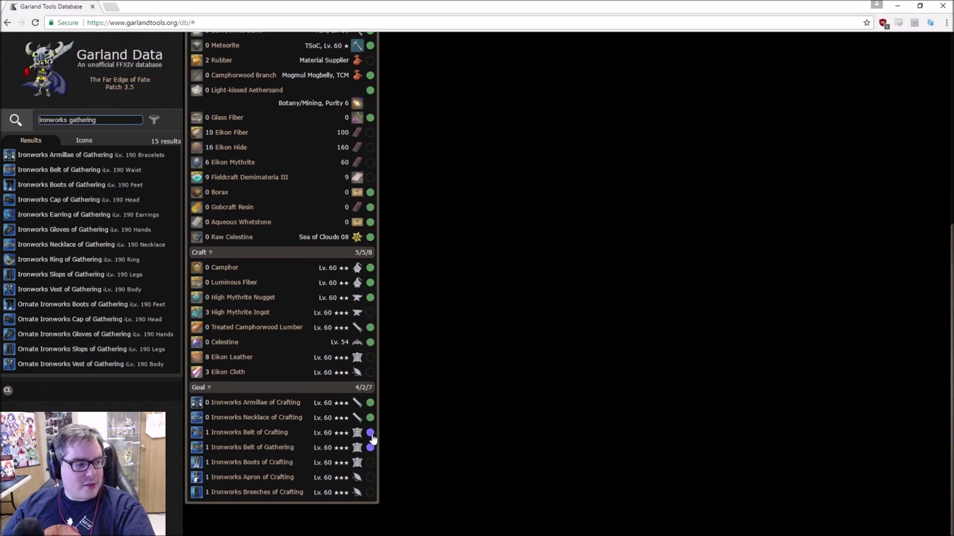
{"action": "left_click", "coordinate": [370, 449]}
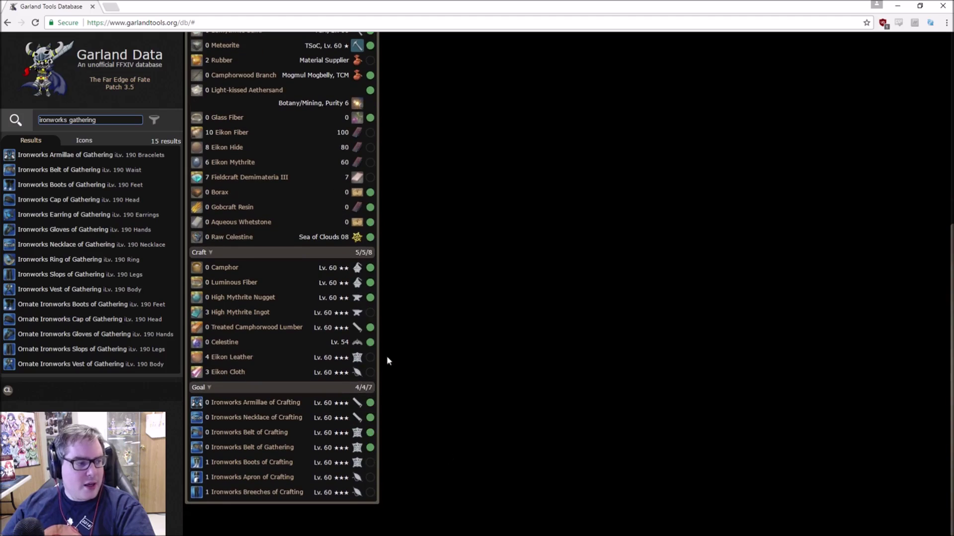
Search for Star Velvet Himation and open the iLv. 250 Himation of Healing details
{"action": "triple_click", "coordinate": [134, 122]}
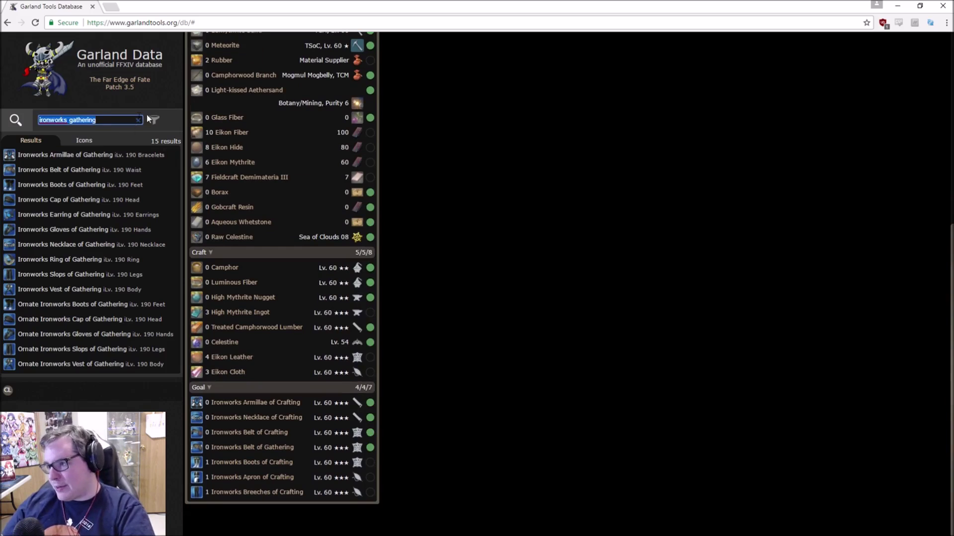
{"action": "type", "text": "star vel himation"}
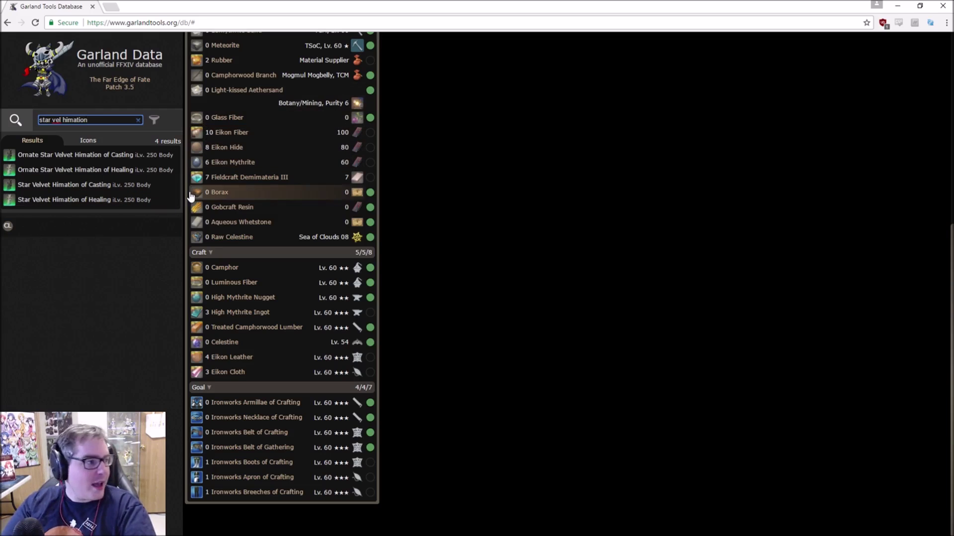
{"action": "key", "text": "BackSpace"}
{"action": "key", "text": "BackSpace"}
{"action": "key", "text": "BackSpace"}
{"action": "key", "text": "BackSpace"}
{"action": "key", "text": "BackSpace"}
{"action": "type", "text": "tio"}
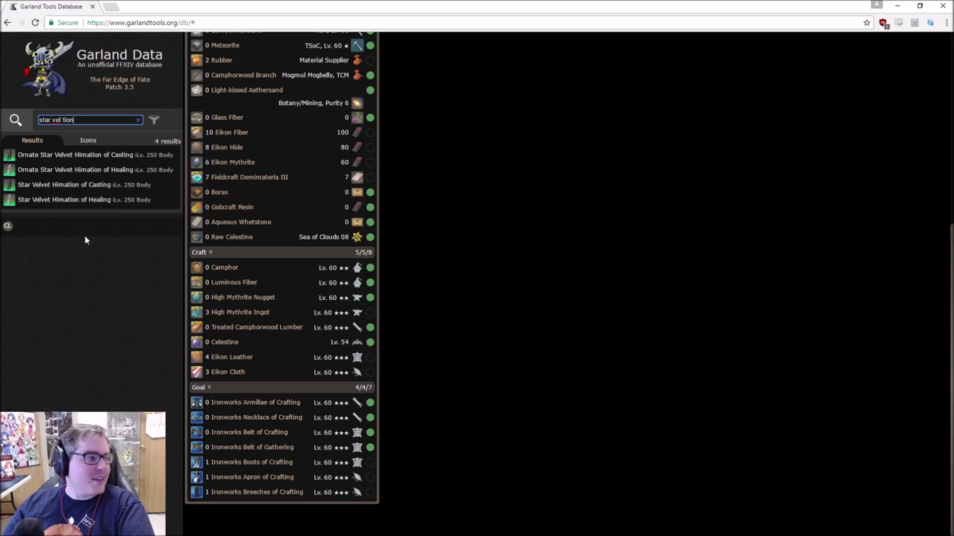
{"action": "type", "text": "n"}
{"action": "left_click", "coordinate": [106, 201]}
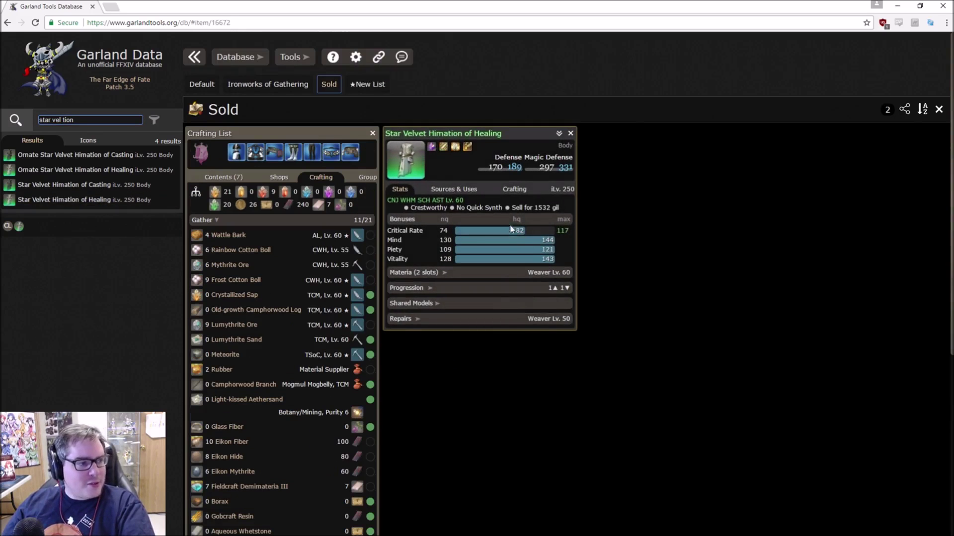
Add the Star Velvet Himation of Healing recipe to the Sold list and close its details
{"action": "left_click", "coordinate": [514, 190]}
{"action": "left_click", "coordinate": [467, 239]}
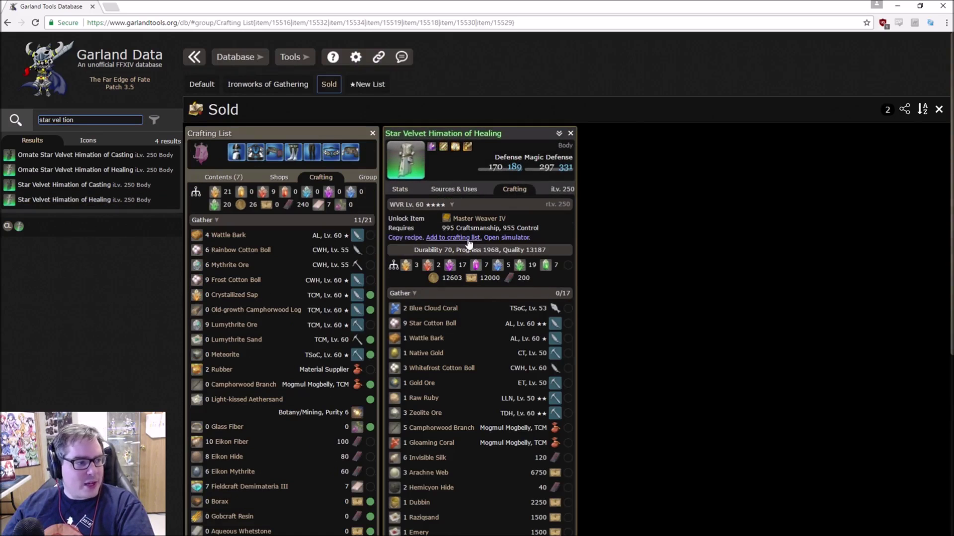
{"action": "left_click", "coordinate": [373, 133]}
Switch to the Ironworks of Gathering list, showing 10 items and 0/28 gathered
{"action": "scroll", "coordinate": [308, 479], "scroll_direction": "down", "scroll_amount": 4}
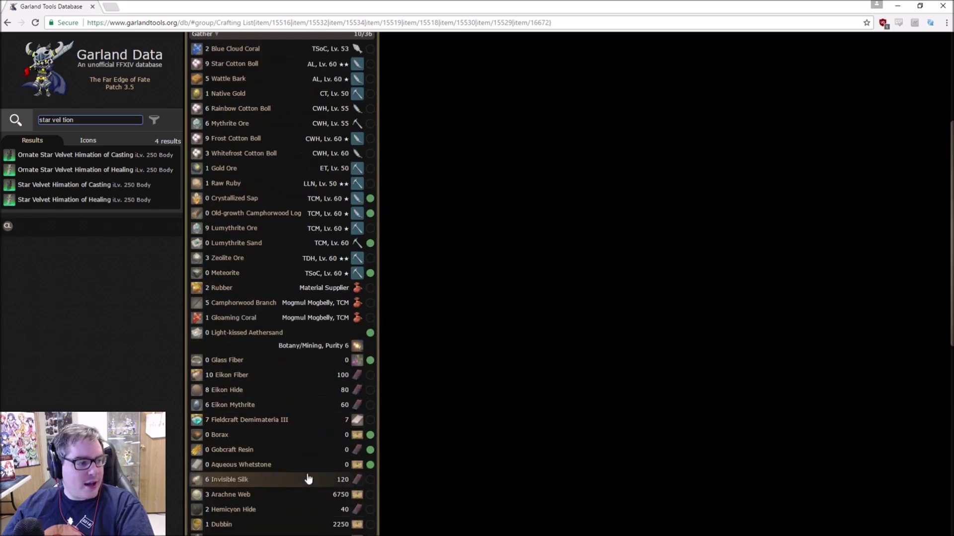
{"action": "scroll", "coordinate": [308, 478], "scroll_direction": "down", "scroll_amount": 4}
{"action": "scroll", "coordinate": [353, 432], "scroll_direction": "down", "scroll_amount": 4}
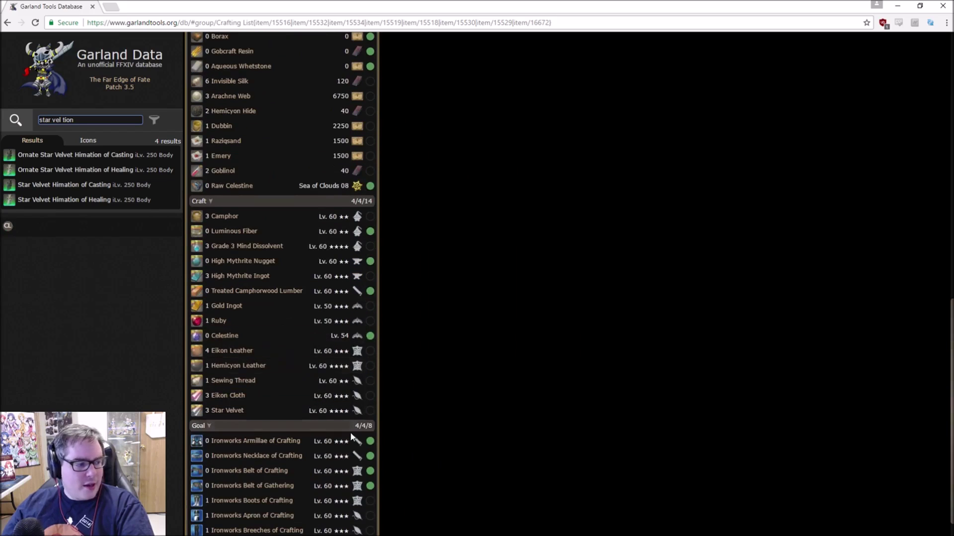
{"action": "scroll", "coordinate": [351, 439], "scroll_direction": "up", "scroll_amount": 13}
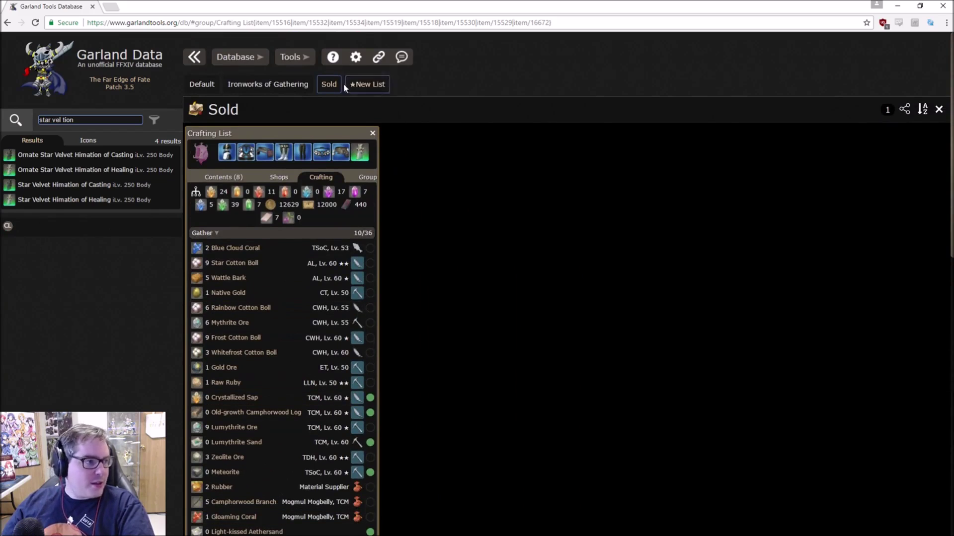
{"action": "left_click", "coordinate": [280, 85]}
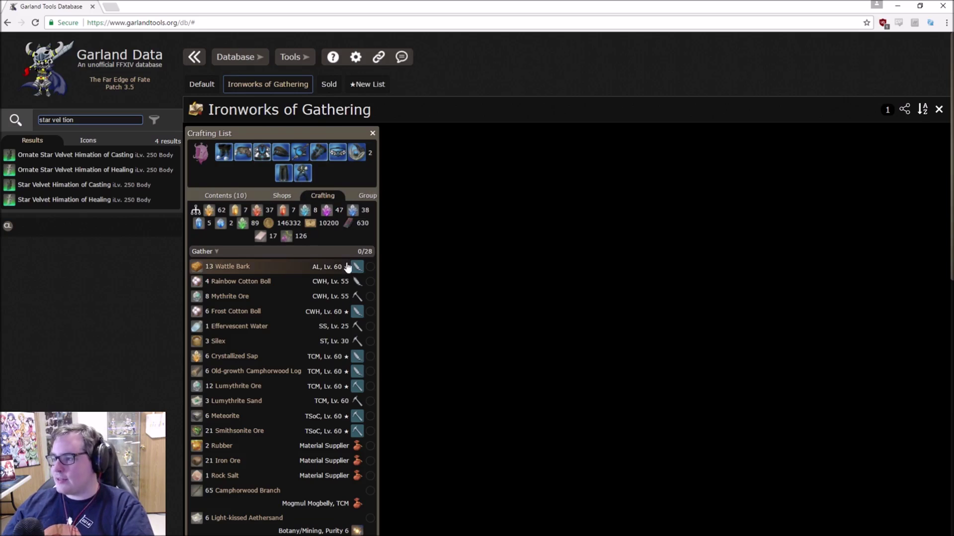
Scroll through the Ironworks of Gathering materials and goal items
{"action": "scroll", "coordinate": [348, 266], "scroll_direction": "down", "scroll_amount": 3}
{"action": "scroll", "coordinate": [338, 322], "scroll_direction": "down", "scroll_amount": 3}
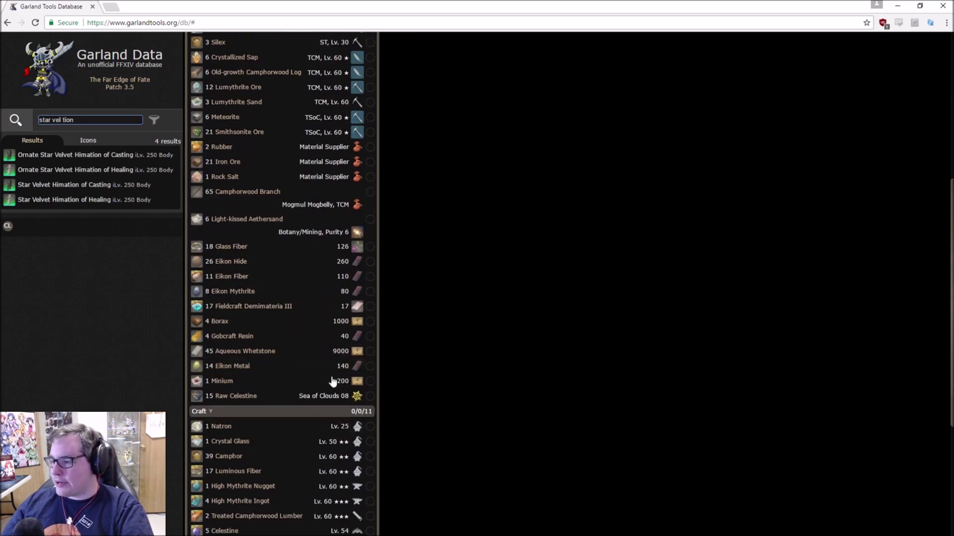
{"action": "scroll", "coordinate": [347, 425], "scroll_direction": "up", "scroll_amount": 6}
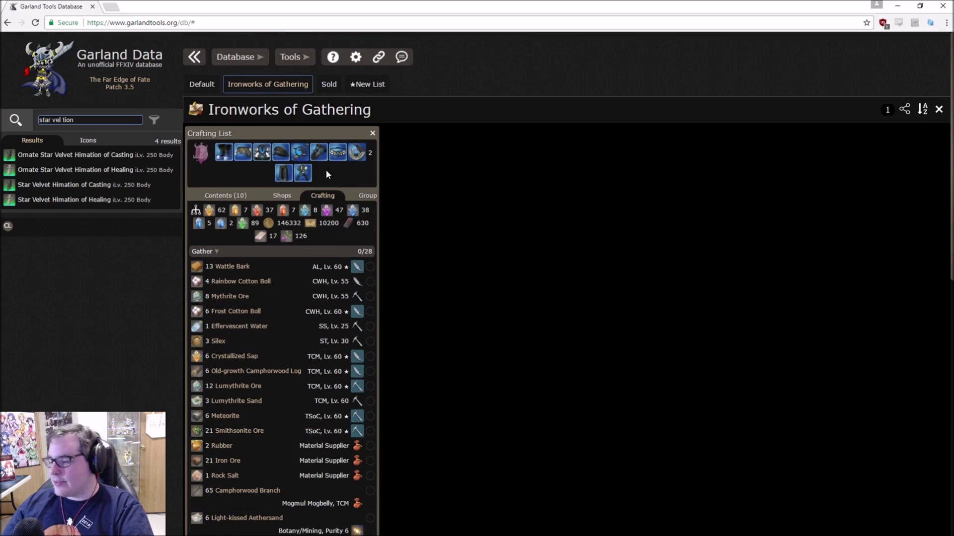
{"action": "scroll", "coordinate": [340, 255], "scroll_direction": "down", "scroll_amount": 7}
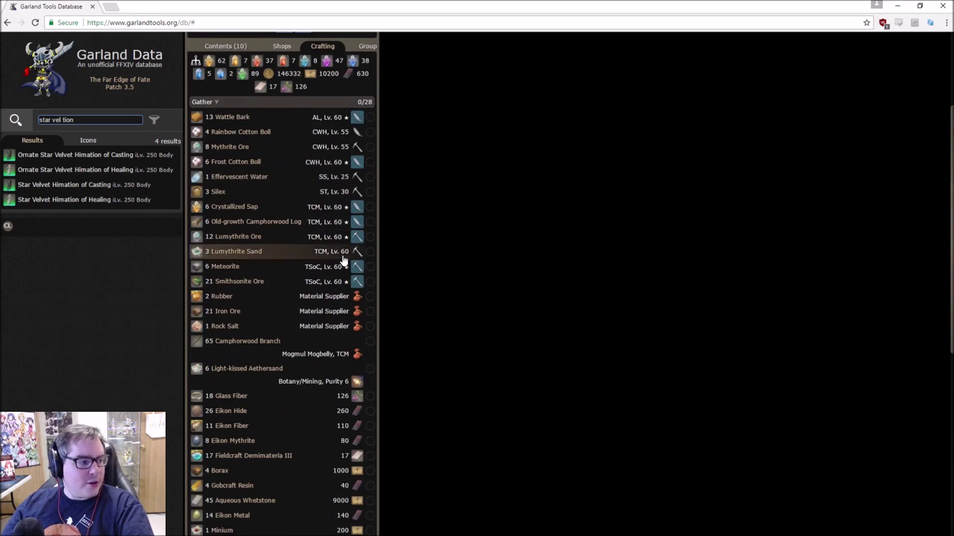
{"action": "scroll", "coordinate": [351, 430], "scroll_direction": "down", "scroll_amount": 3}
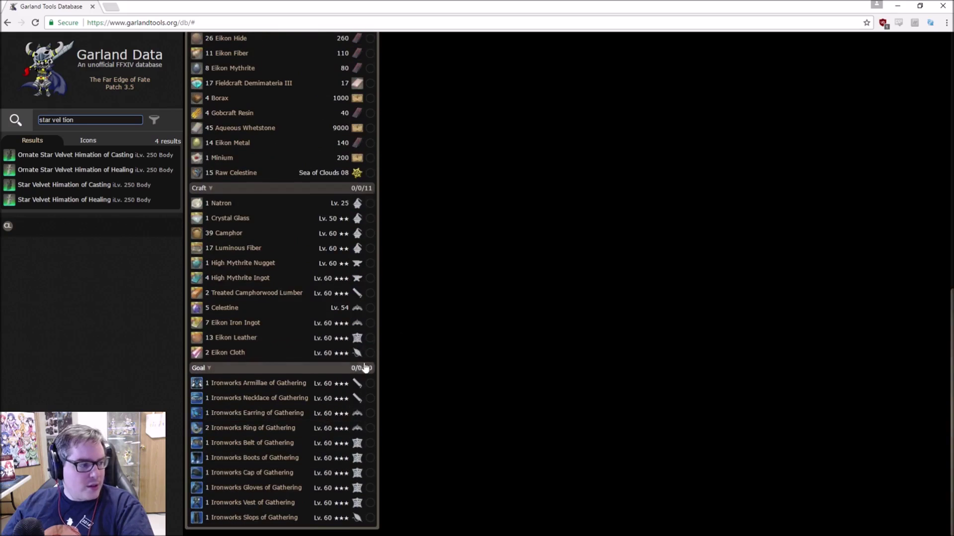
Return to the 8-item Sold list and begin creating a new crafting list
{"action": "scroll", "coordinate": [364, 372], "scroll_direction": "up", "scroll_amount": 10}
{"action": "left_click", "coordinate": [331, 86]}
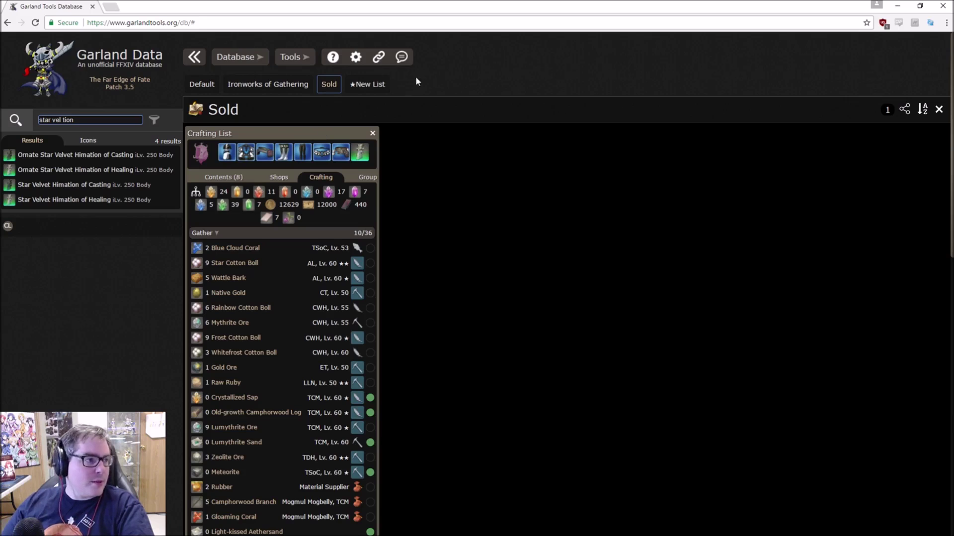
{"action": "left_click", "coordinate": [385, 84]}
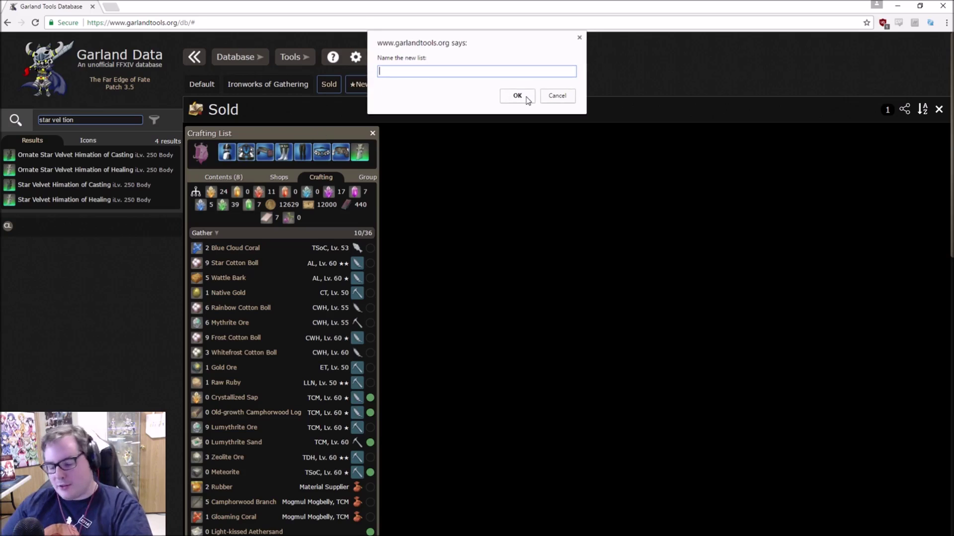
Name the new list 'new list#1' and add the Star Velvet Himation of Casting recipe to it
{"action": "type", "text": "new list#"}
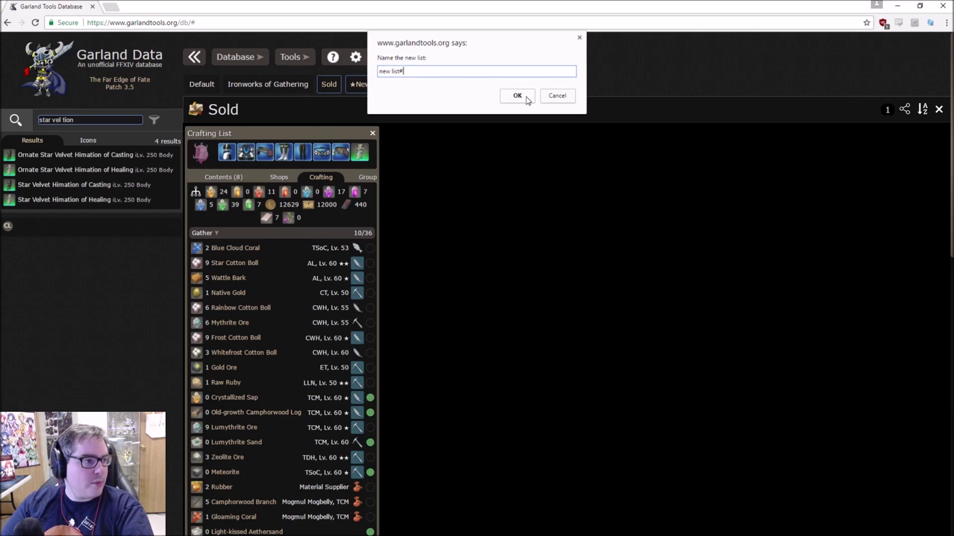
{"action": "type", "text": "1"}
{"action": "left_click", "coordinate": [527, 97]}
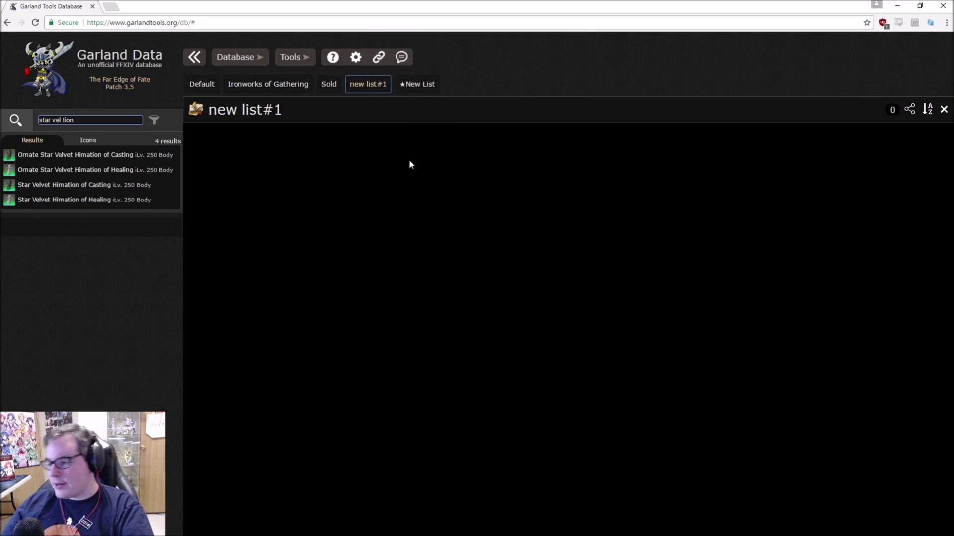
{"action": "left_click", "coordinate": [31, 190]}
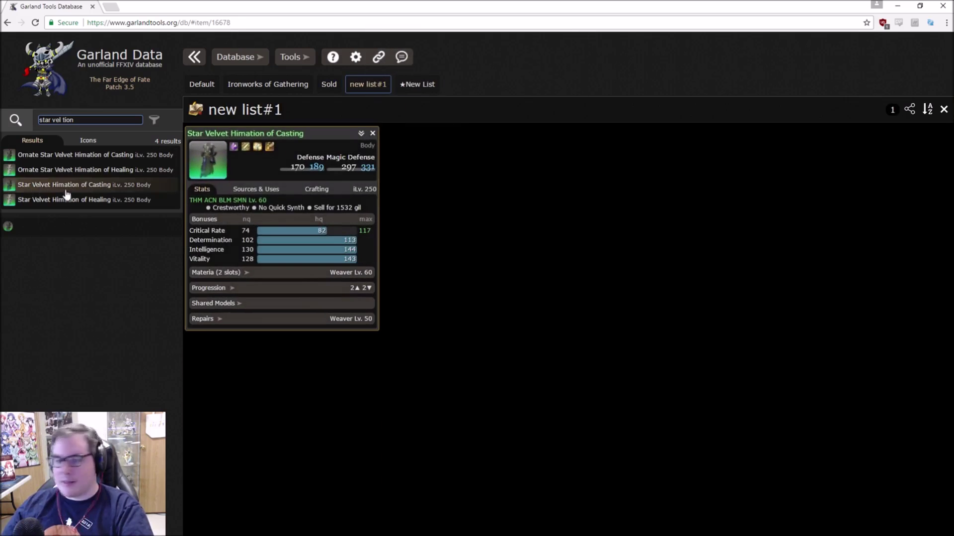
{"action": "left_click", "coordinate": [317, 189]}
{"action": "left_click", "coordinate": [256, 237]}
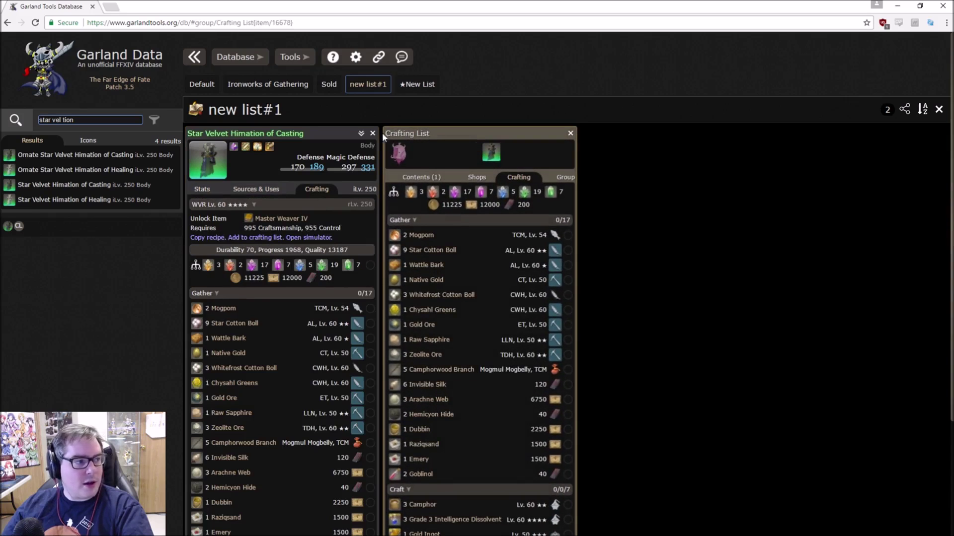
{"action": "left_click", "coordinate": [372, 133]}
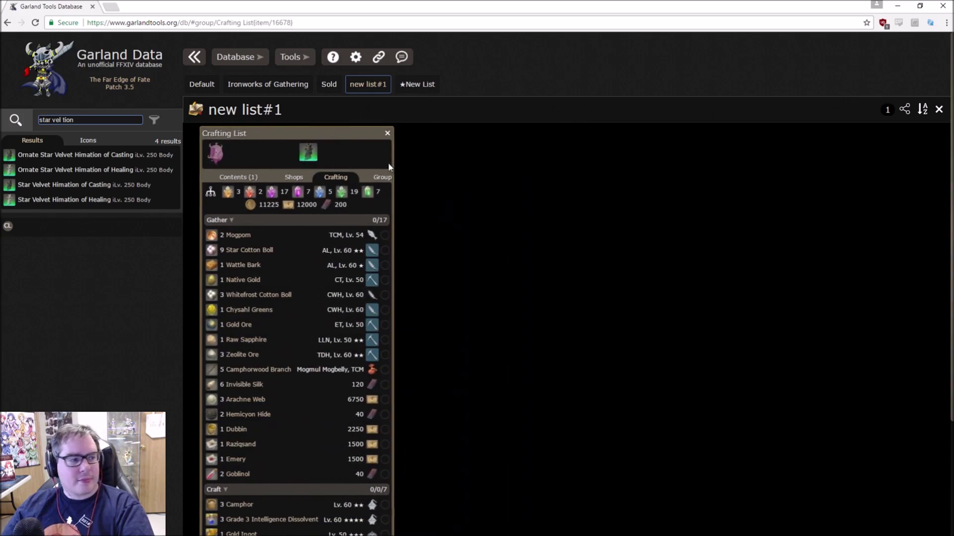